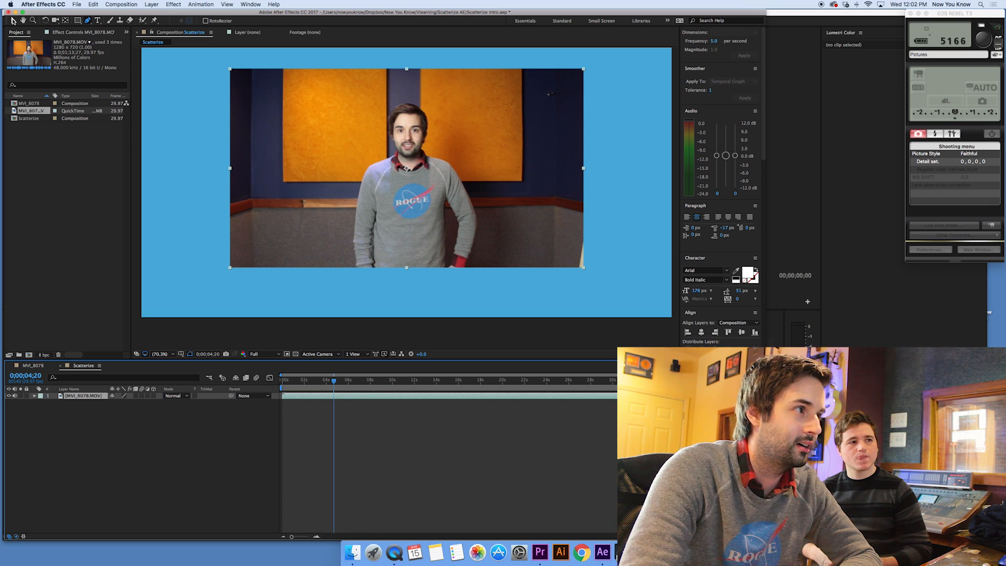
- Scale the MVI_8078.MOV layer up to fill the composition frame and set the viewer magnification to Fit up to 100%
{"action": "left_click", "coordinate": [12, 19]}
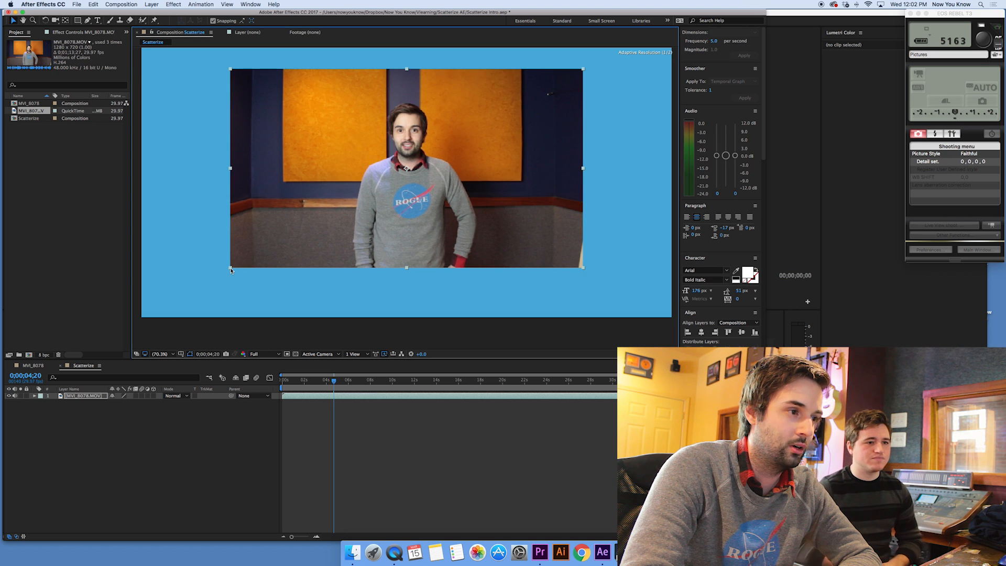
{"action": "left_click_drag", "start_coordinate": [230, 268], "coordinate": [138, 352]}
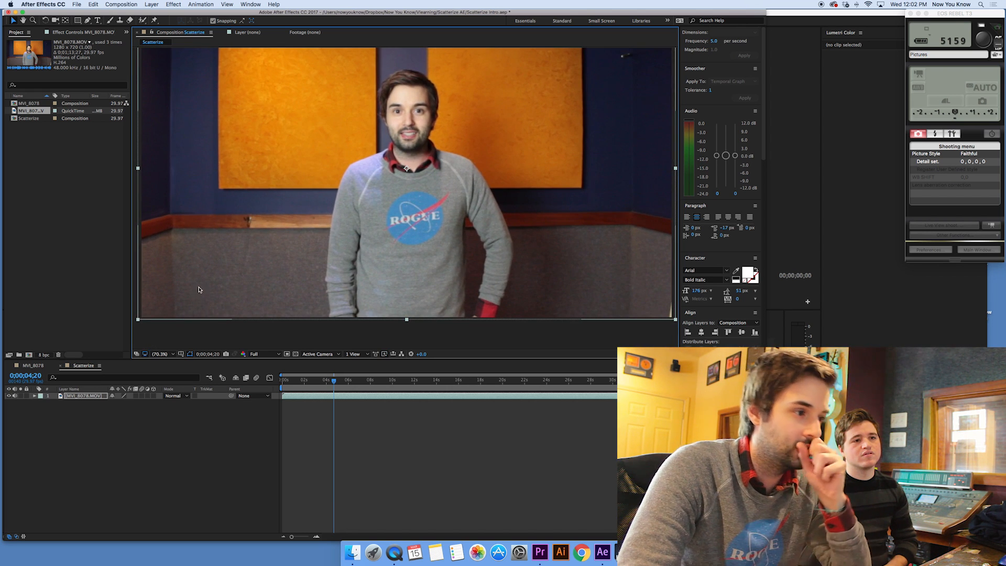
{"action": "left_click", "coordinate": [175, 354]}
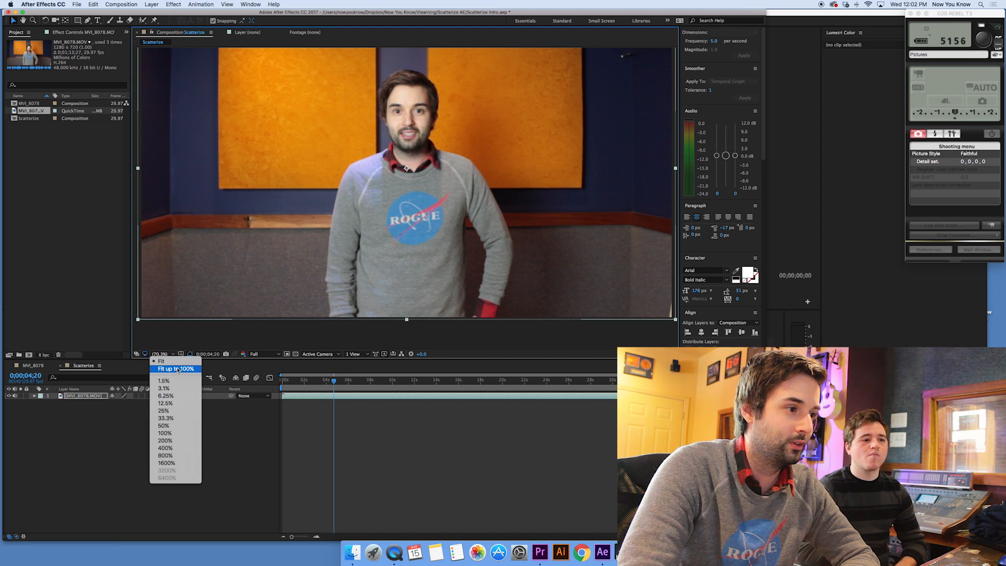
{"action": "left_click", "coordinate": [178, 369]}
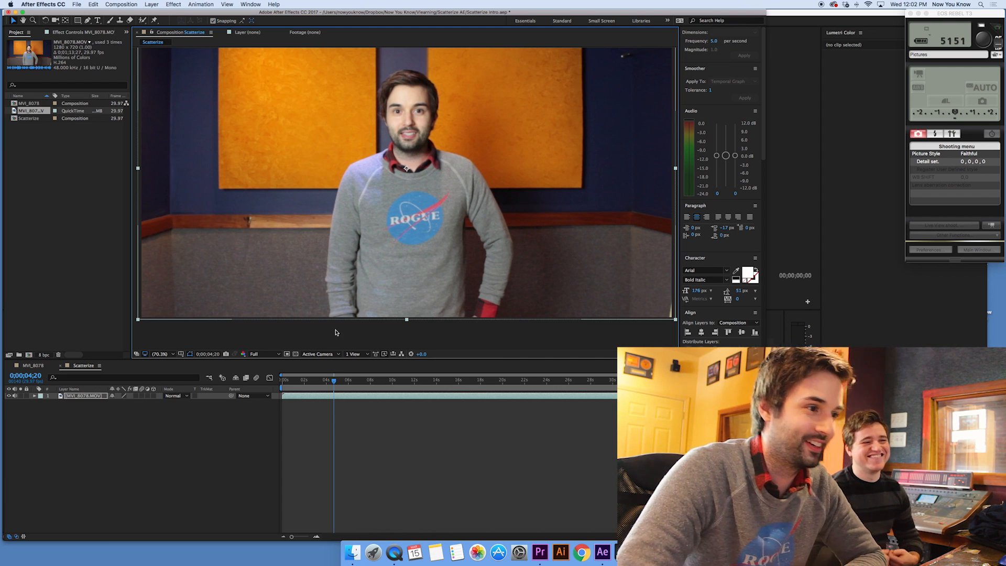
- Play back the footage from the start and skim ahead to find where the performance ends
{"action": "key", "text": "Home"}
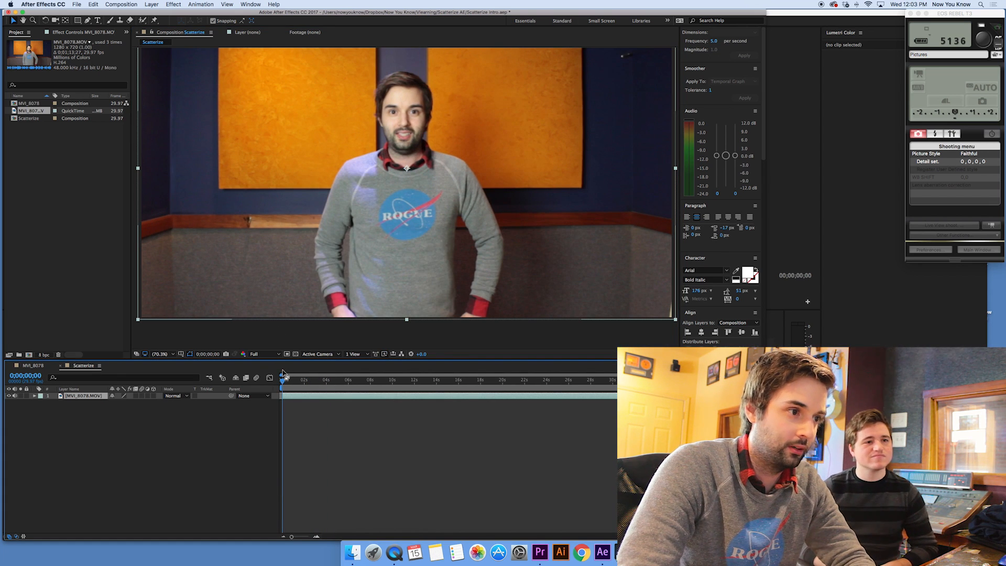
{"action": "key", "text": "space"}
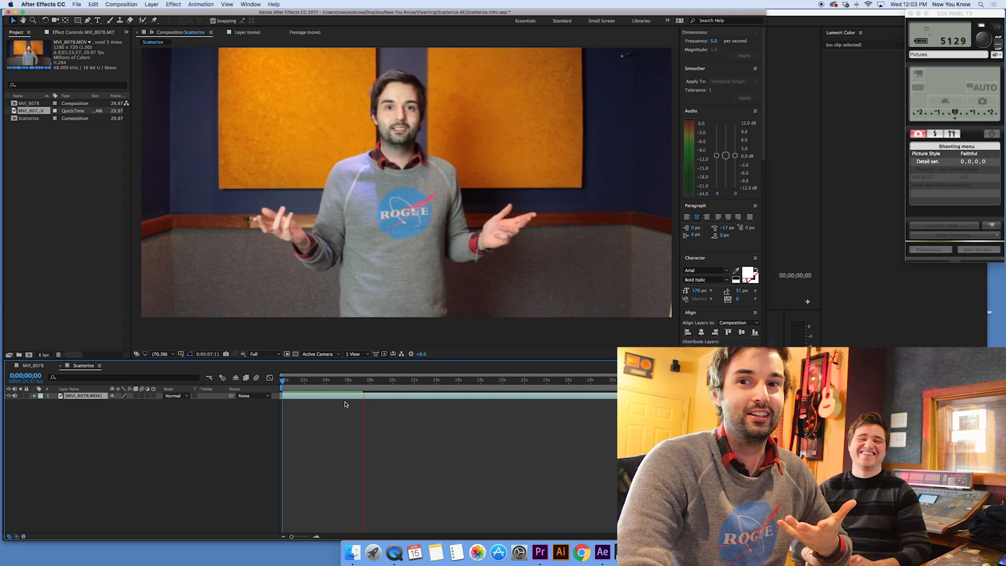
{"action": "key", "text": "XF86AudioLowerVolume"}
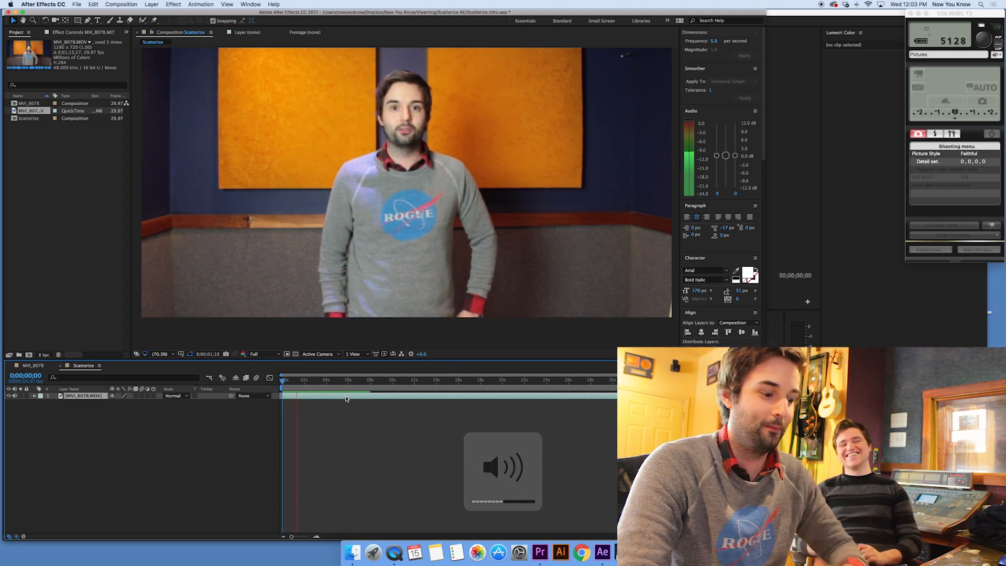
{"action": "left_click", "coordinate": [355, 398]}
{"action": "left_click", "coordinate": [368, 382]}
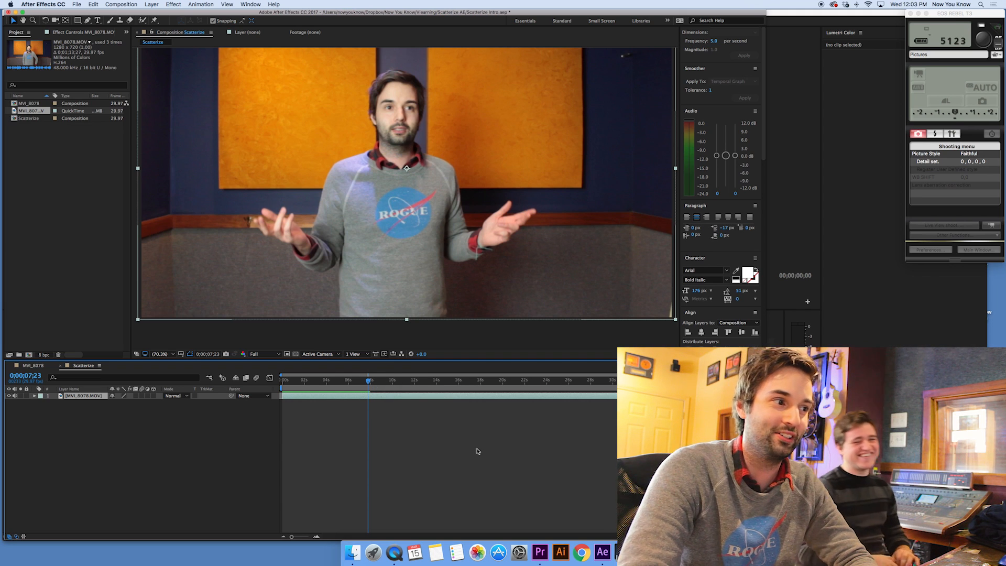
{"action": "key", "text": "space"}
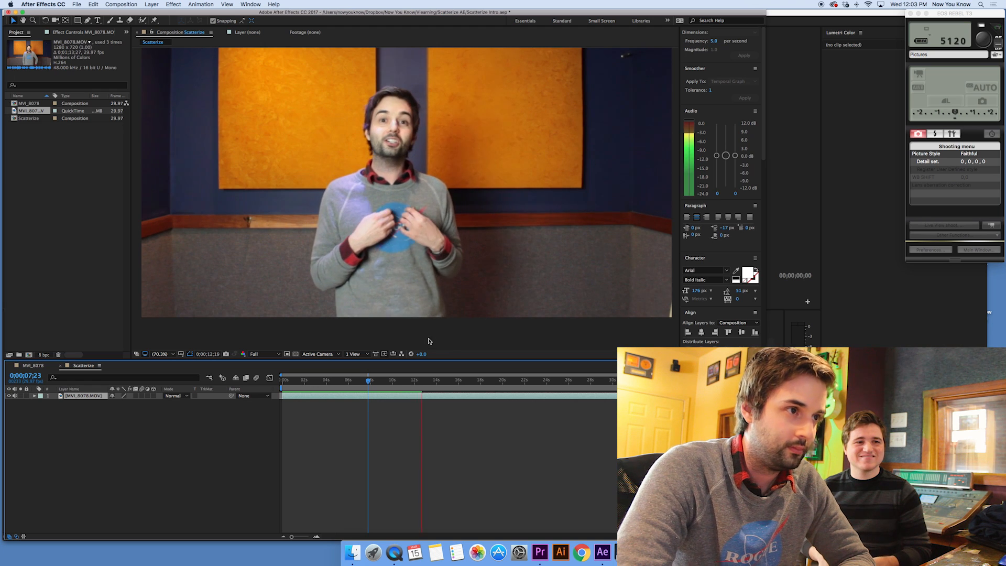
{"action": "left_click", "coordinate": [436, 383]}
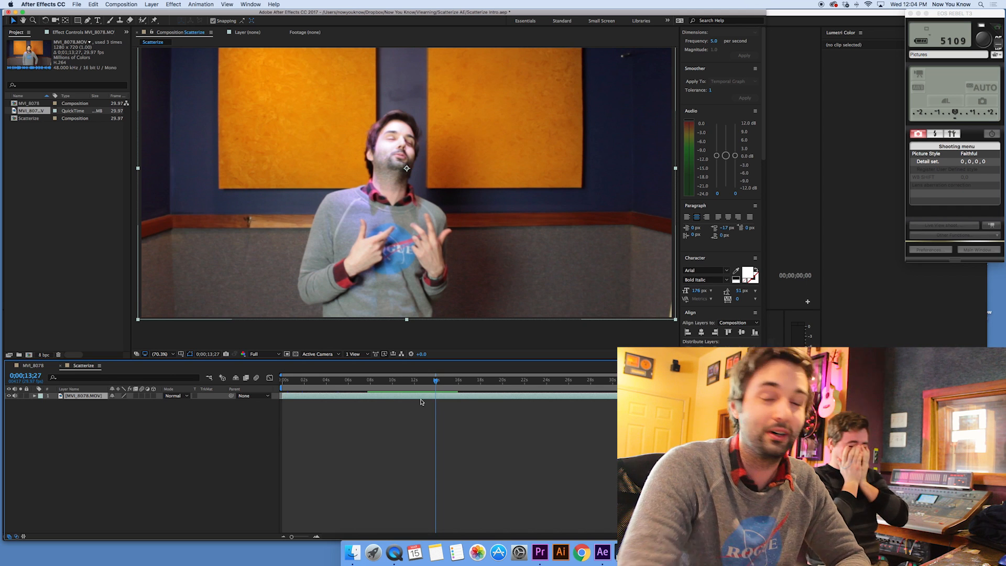
- Split the MVI_8078.MOV layer at 0;00;15;25
{"action": "left_click", "coordinate": [457, 379]}
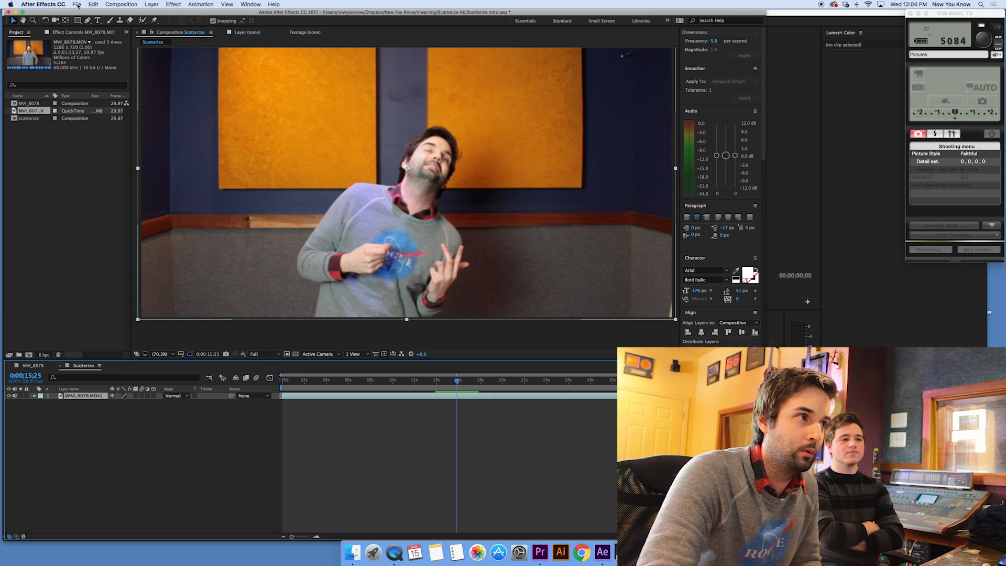
{"action": "left_click", "coordinate": [92, 4]}
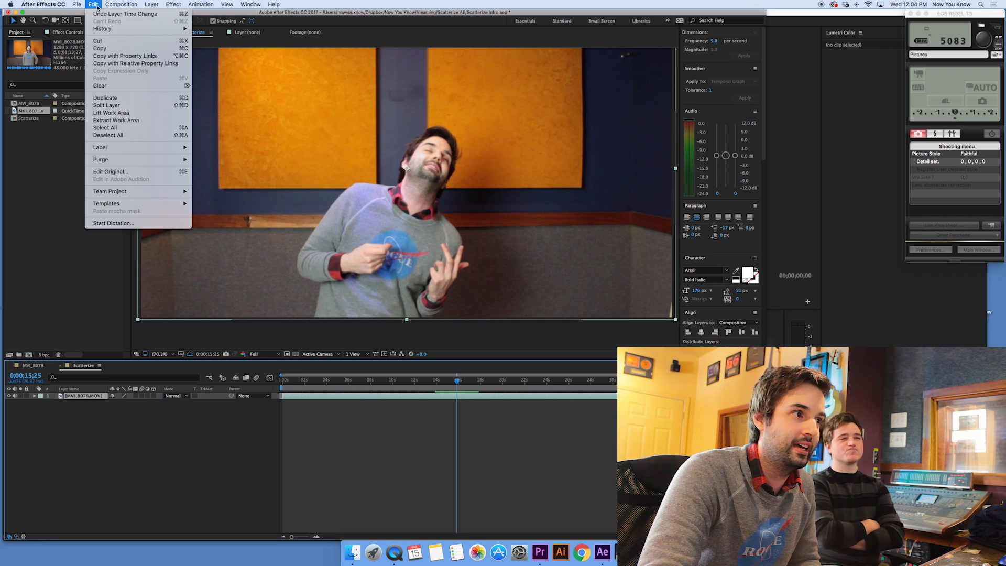
{"action": "left_click", "coordinate": [106, 105]}
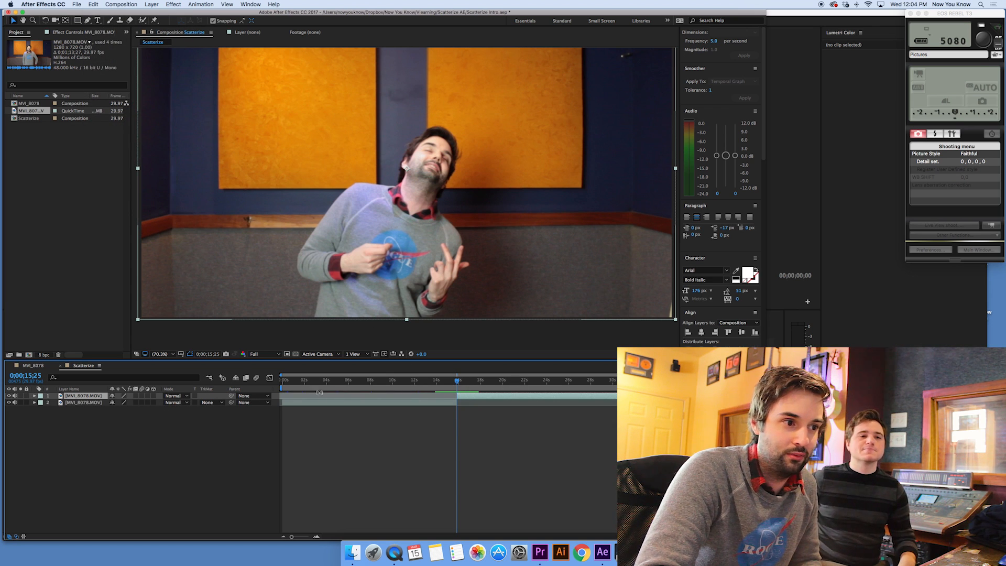
- Rename the second part of the split footage layer to Background
{"action": "right_click", "coordinate": [89, 398]}
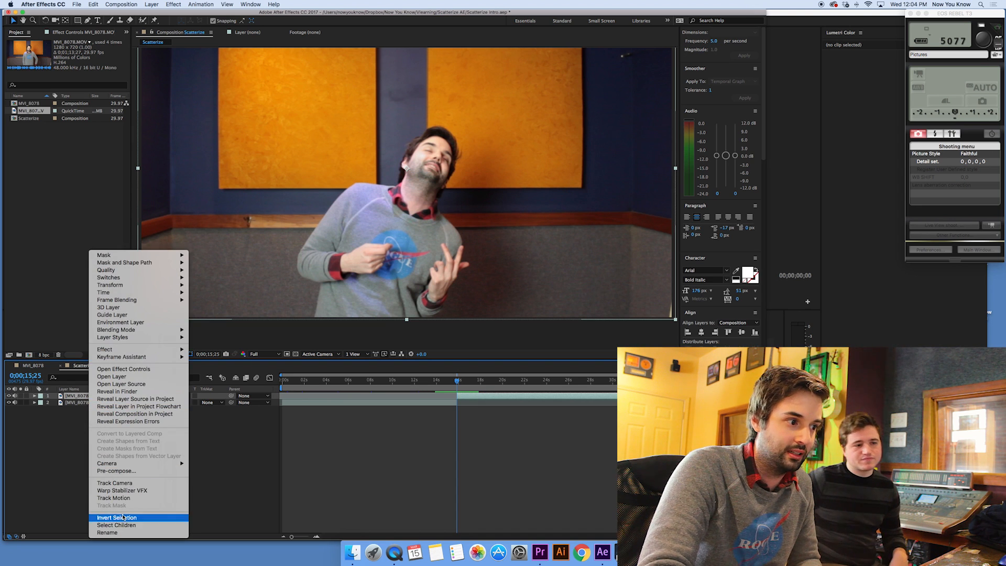
{"action": "left_click", "coordinate": [108, 532]}
{"action": "type", "text": "Backgro"}
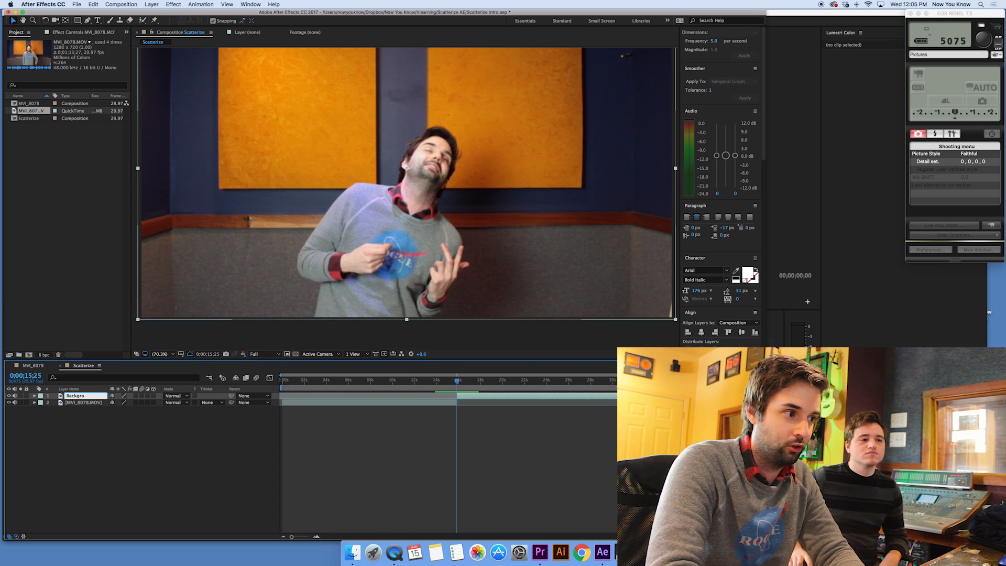
{"action": "key", "text": "Return"}
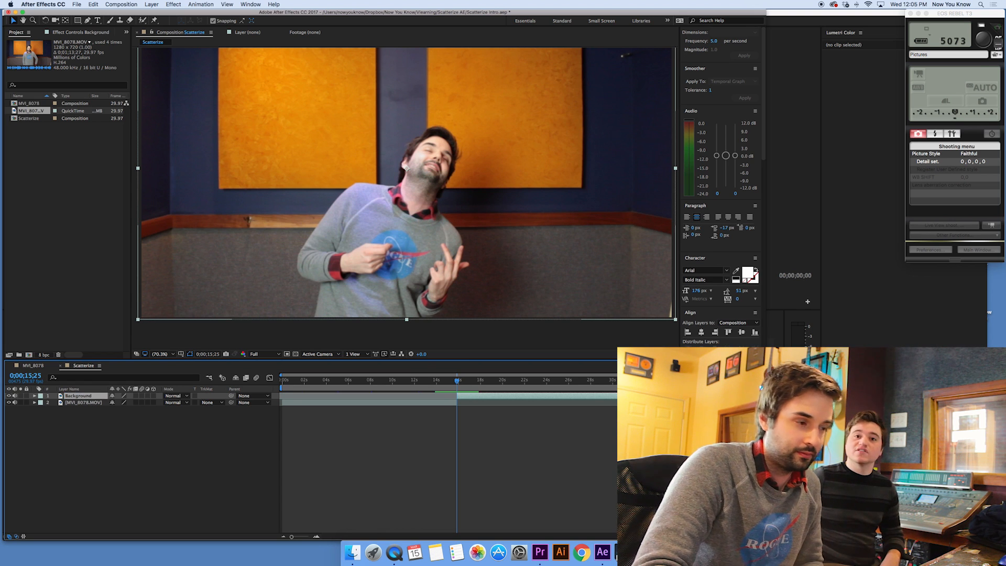
- Move the Background layer beneath the MVI_8078.MOV layer in the layer order
{"action": "left_click", "coordinate": [105, 426]}
{"action": "left_click", "coordinate": [79, 397]}
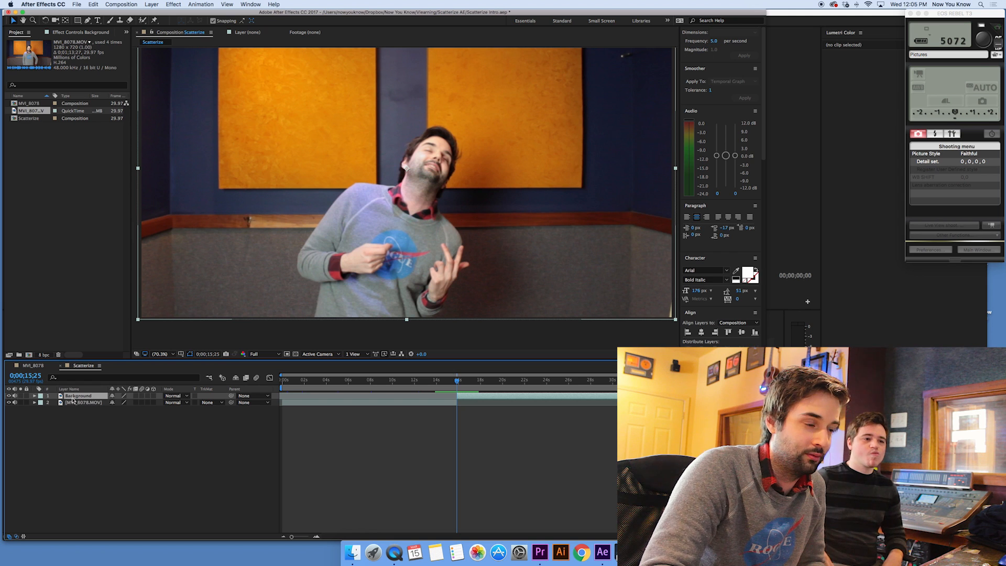
{"action": "left_click_drag", "start_coordinate": [68, 399], "coordinate": [82, 411]}
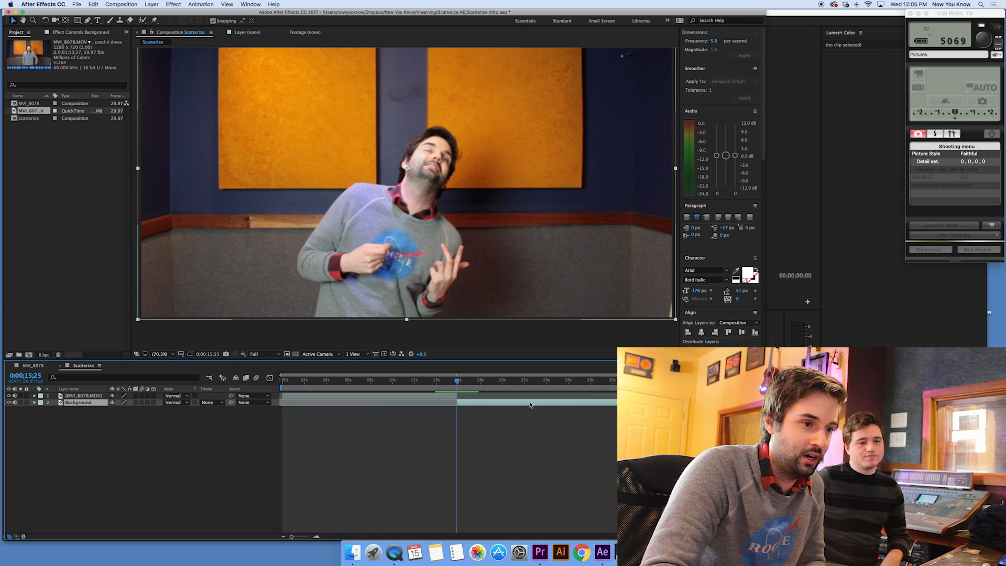
- Slide the Background clip's empty-room footage earlier so it covers the start of the timeline and ends at about 18 seconds
{"action": "left_click_drag", "start_coordinate": [571, 406], "coordinate": [553, 407]}
{"action": "key", "text": "super+z"}
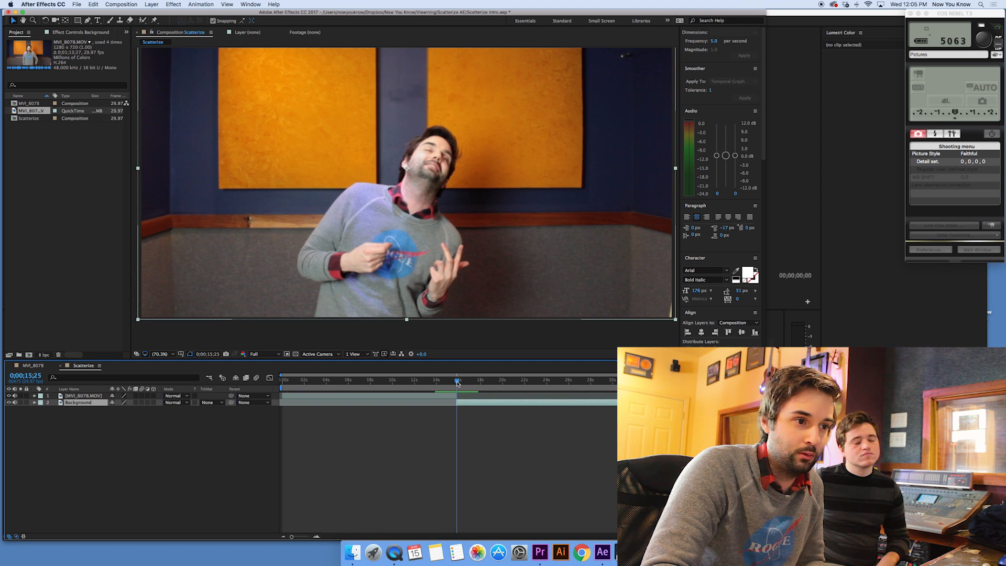
{"action": "left_click_drag", "start_coordinate": [457, 383], "coordinate": [497, 385]}
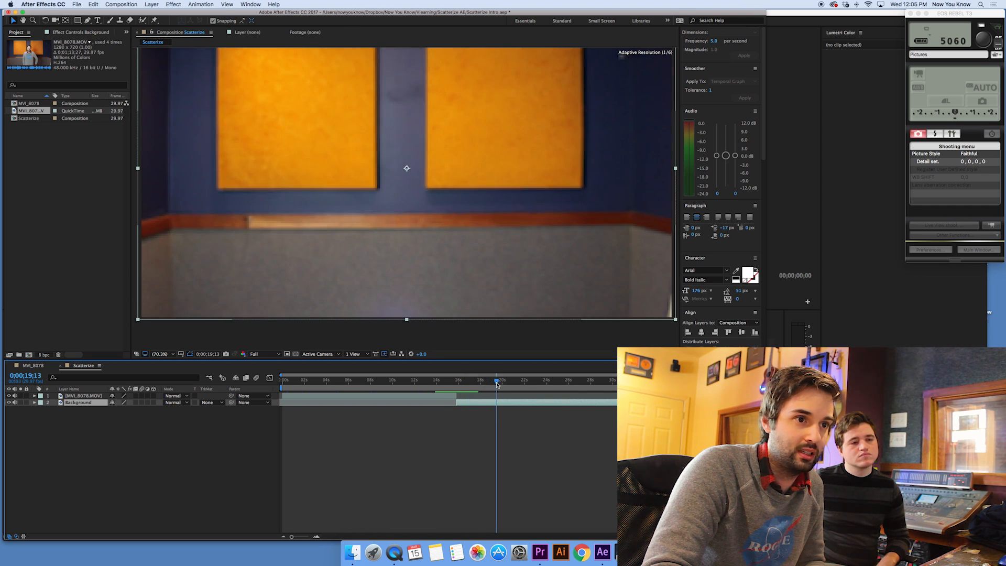
{"action": "left_click_drag", "start_coordinate": [460, 407], "coordinate": [323, 402]}
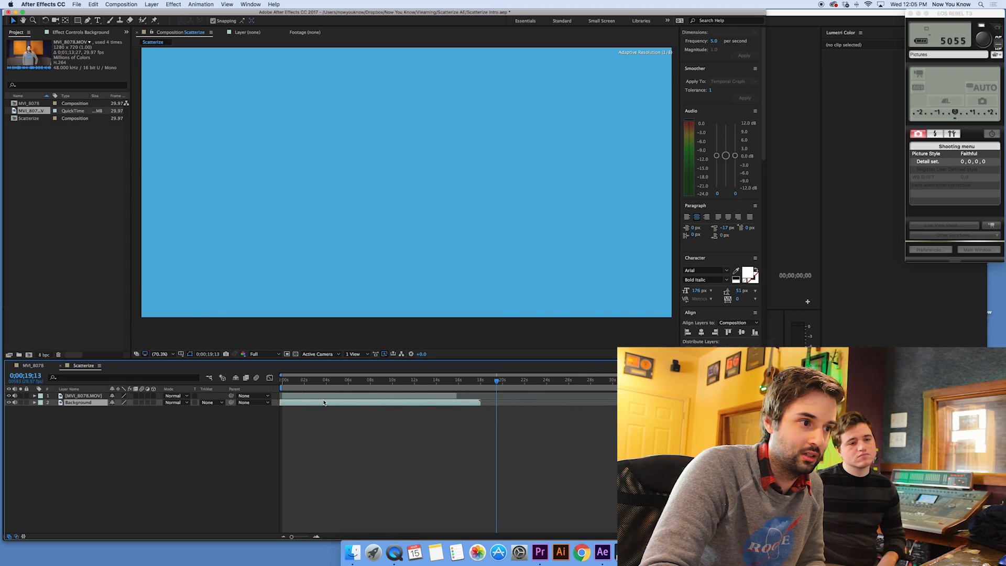
- At 0;00;00;27, draw a closed Pen tool mask loosely around the man on the MVI_8078.MOV layer, extending below the frame
{"action": "left_click", "coordinate": [338, 381]}
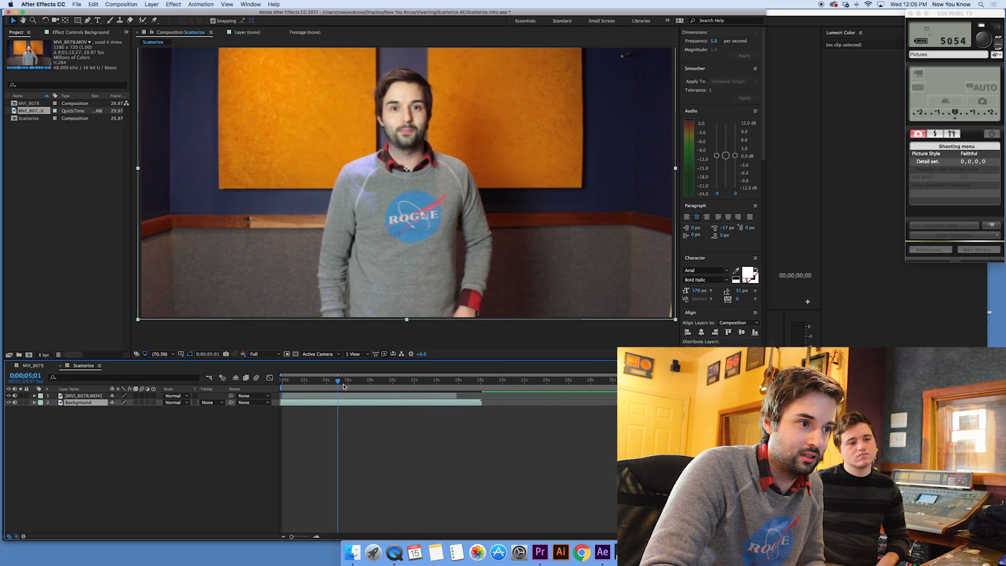
{"action": "left_click_drag", "start_coordinate": [339, 383], "coordinate": [292, 389]}
{"action": "left_click", "coordinate": [310, 398]}
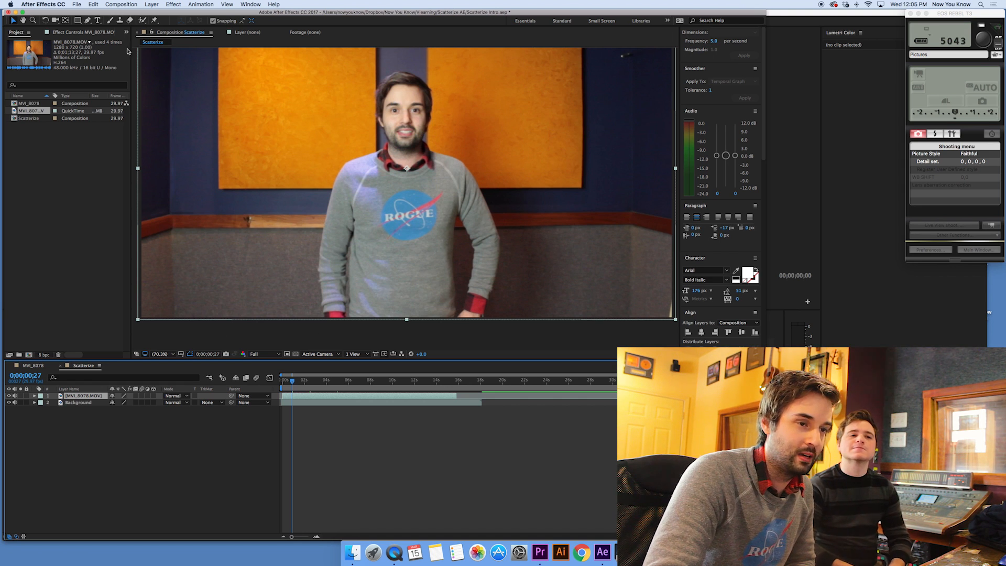
{"action": "left_click", "coordinate": [88, 22]}
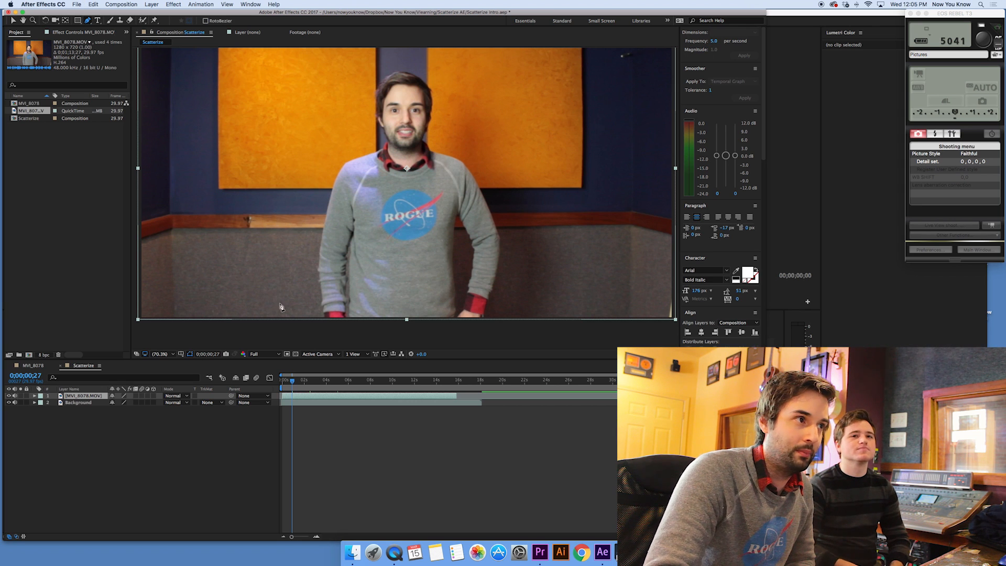
{"action": "left_click", "coordinate": [238, 316]}
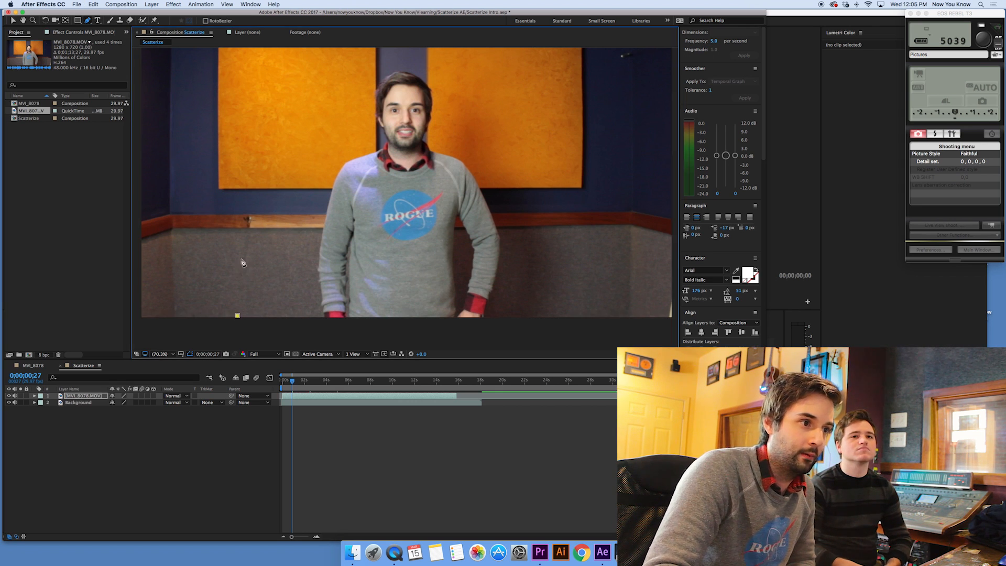
{"action": "left_click", "coordinate": [247, 179]}
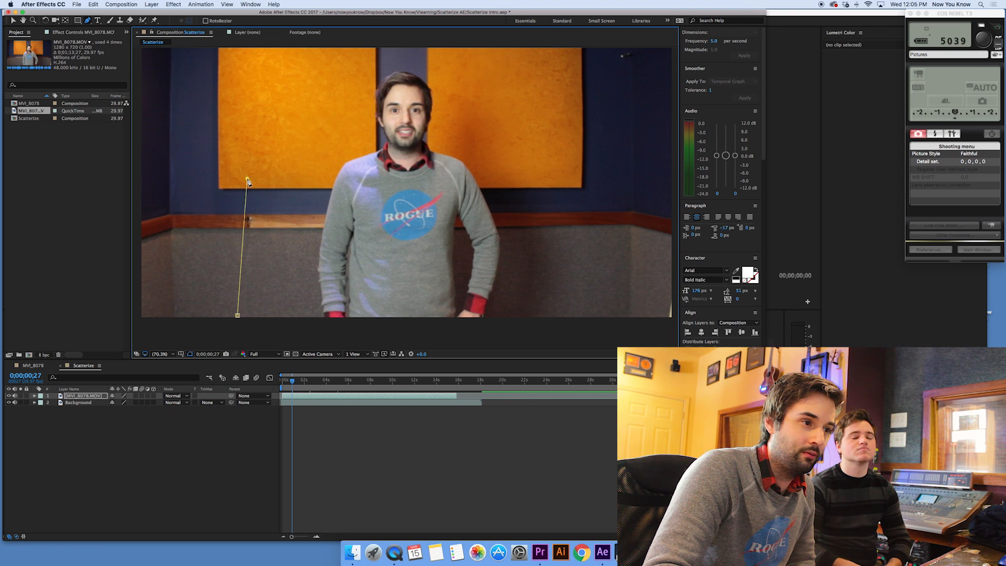
{"action": "left_click", "coordinate": [292, 103]}
{"action": "left_click", "coordinate": [339, 50]}
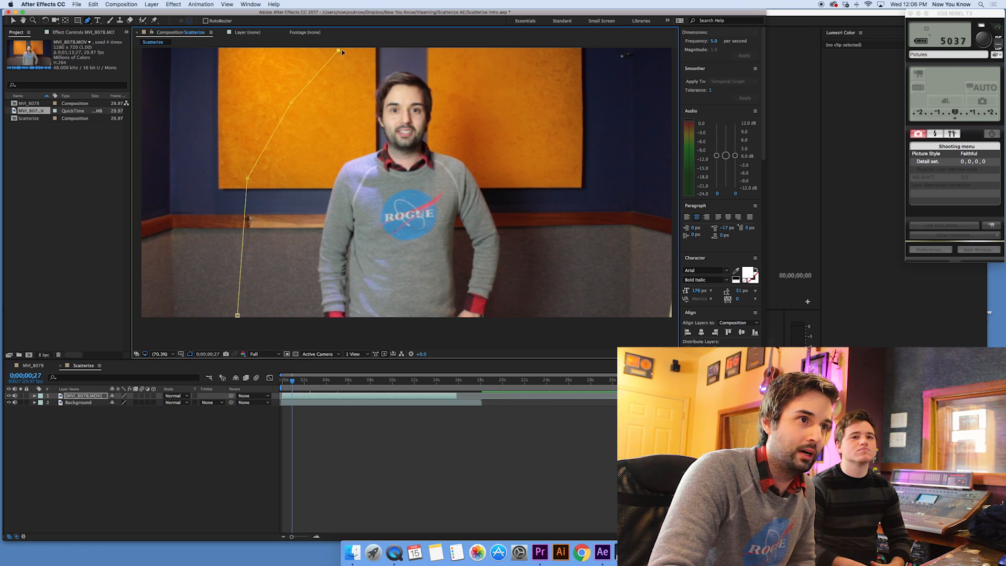
{"action": "left_click", "coordinate": [479, 53]}
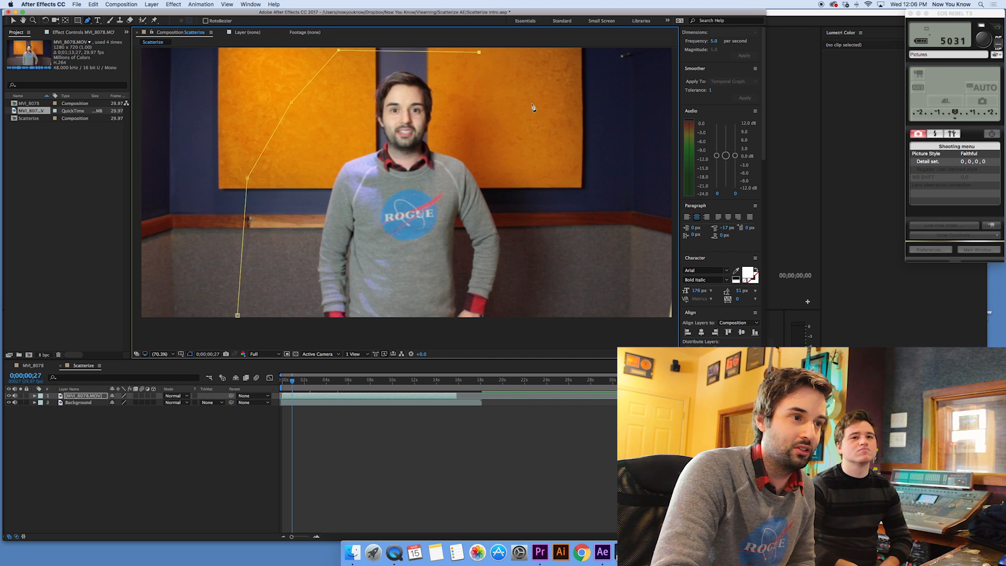
{"action": "left_click", "coordinate": [572, 139]}
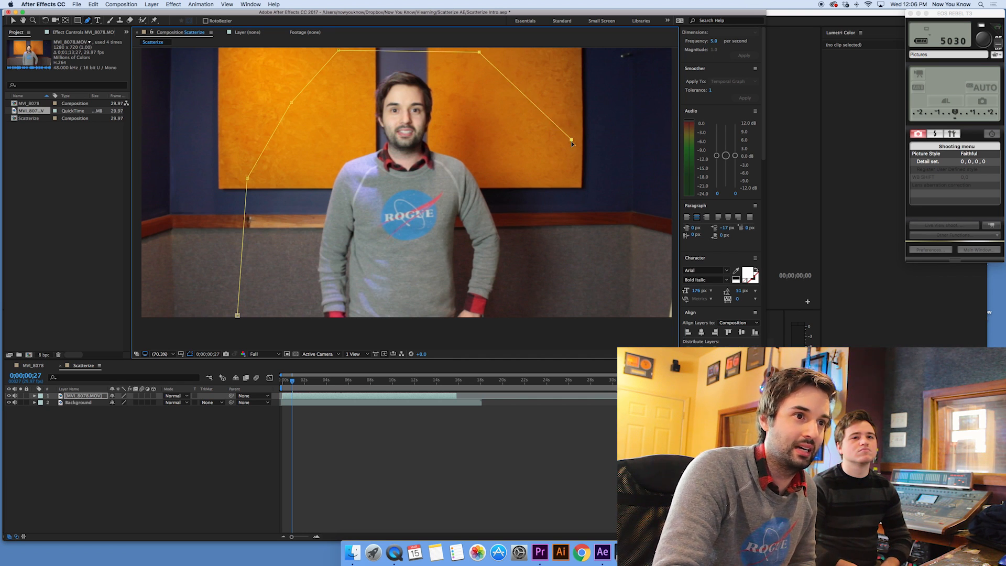
{"action": "left_click", "coordinate": [587, 236]}
{"action": "left_click", "coordinate": [588, 298]}
{"action": "left_click", "coordinate": [587, 329]}
{"action": "left_click", "coordinate": [585, 339]}
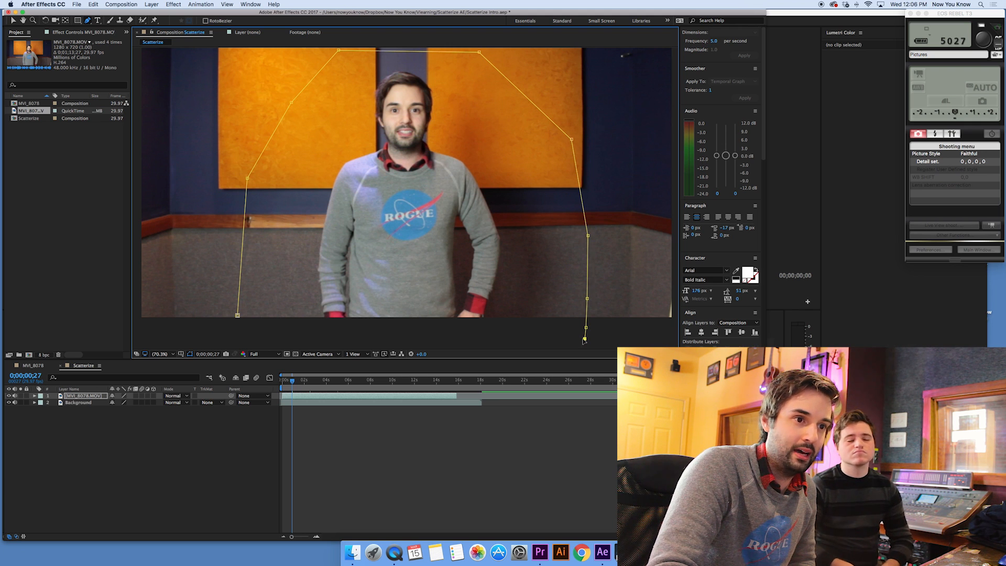
{"action": "left_click", "coordinate": [237, 339]}
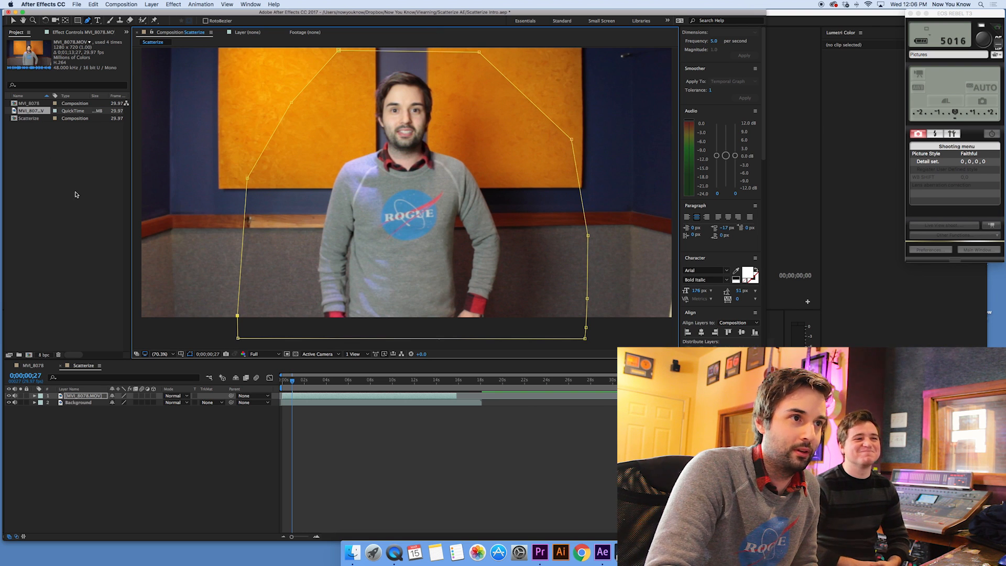
{"action": "left_click", "coordinate": [13, 20]}
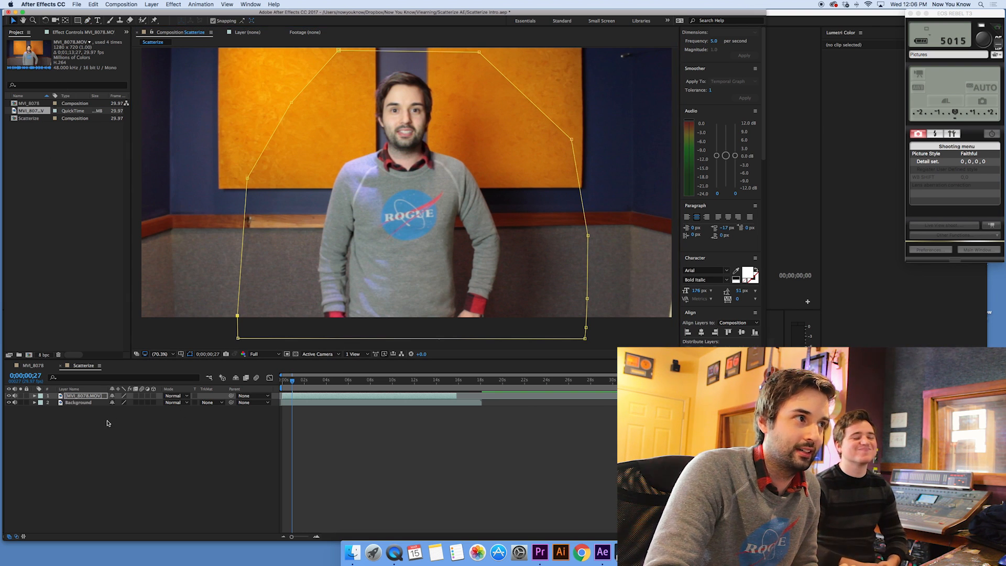
- Expand Mask 1 on the MVI_8078.MOV layer and set its Mask Feather to 86 pixels
{"action": "left_click", "coordinate": [35, 396]}
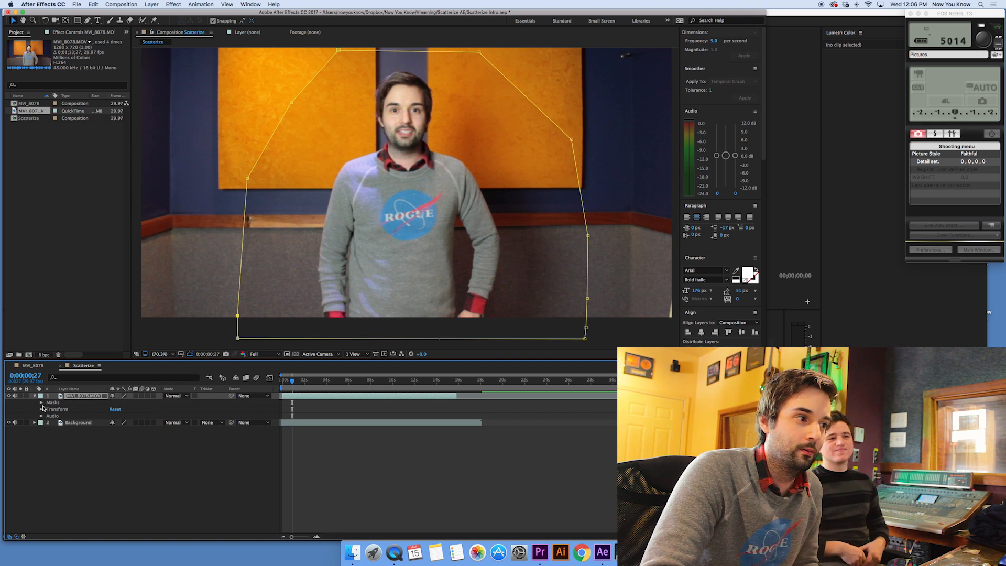
{"action": "left_click", "coordinate": [41, 403]}
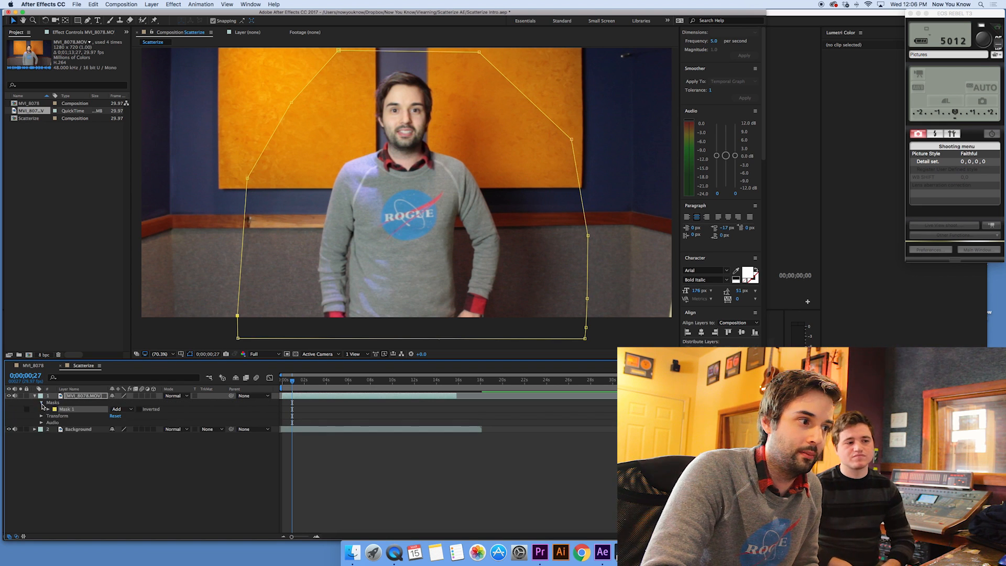
{"action": "left_click", "coordinate": [48, 409]}
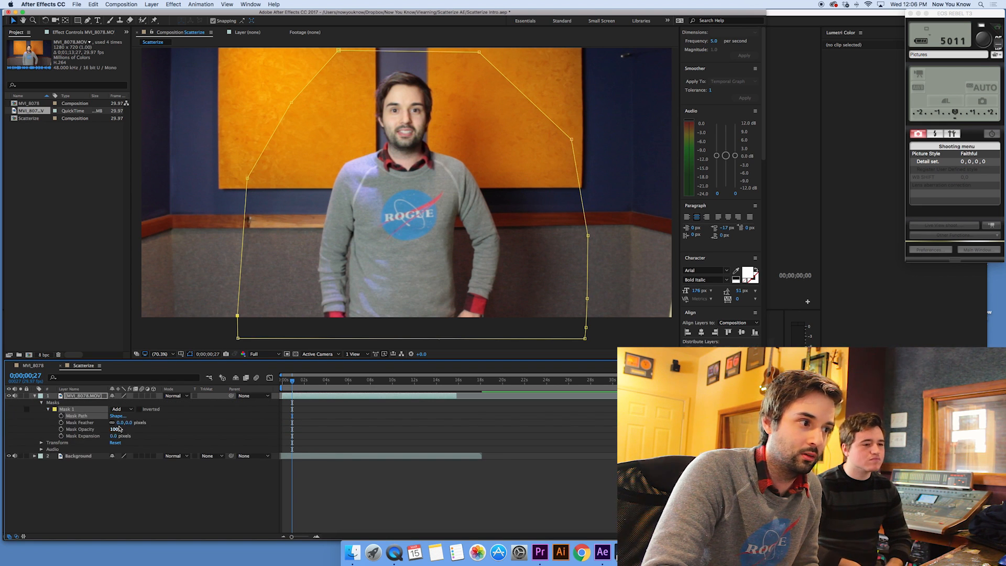
{"action": "left_click_drag", "start_coordinate": [120, 422], "coordinate": [137, 423]}
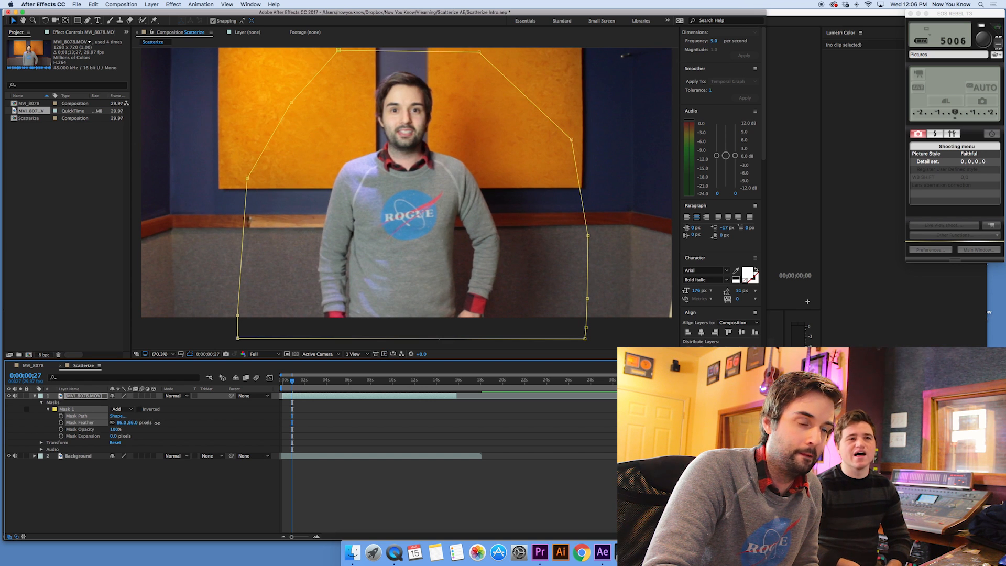
- At 0;00;06;11, move the mask point above the man's outstretched hand outward so the hand has clearance inside the mask
{"action": "left_click_drag", "start_coordinate": [293, 383], "coordinate": [354, 384]}
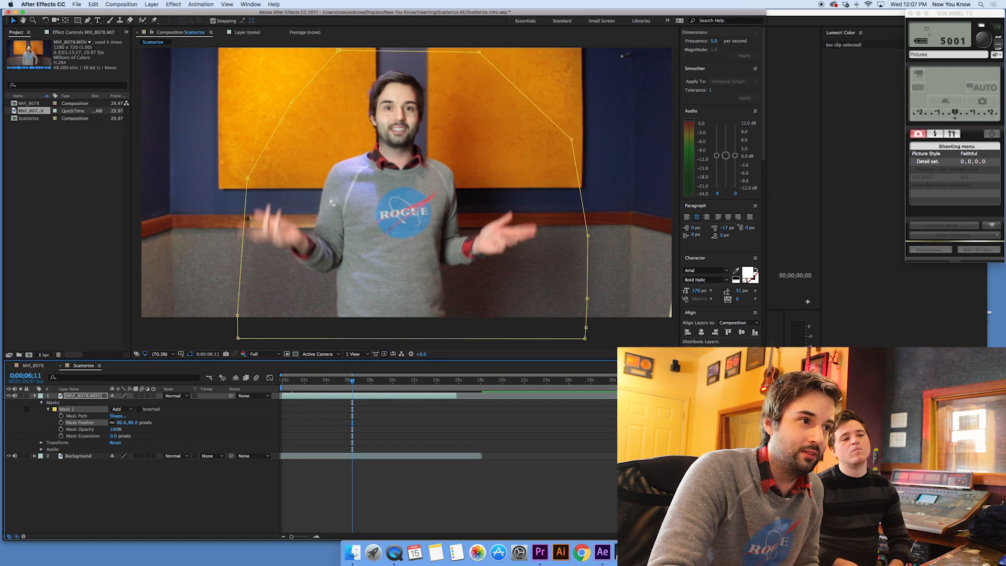
{"action": "left_click", "coordinate": [250, 179]}
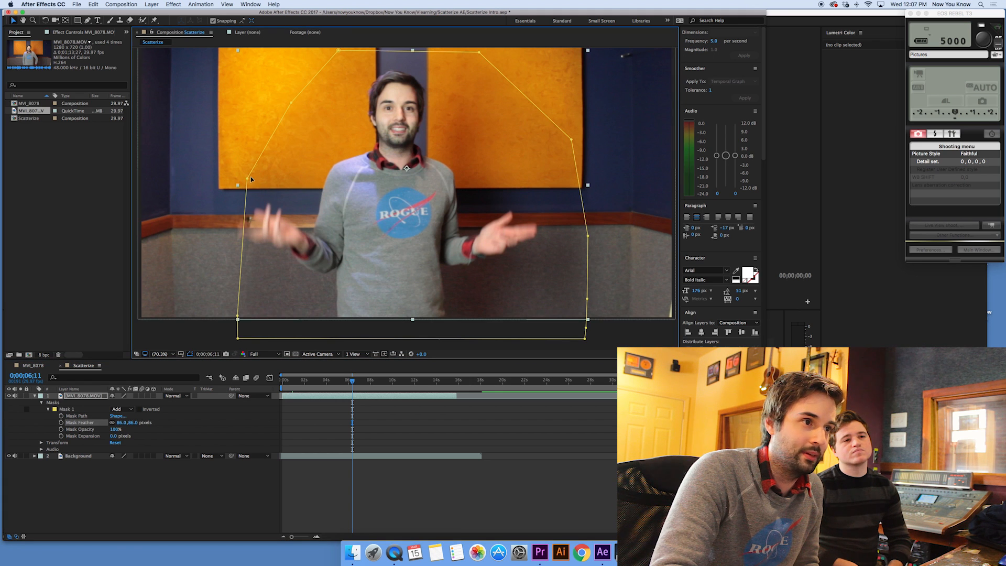
{"action": "left_click_drag", "start_coordinate": [248, 180], "coordinate": [226, 178]}
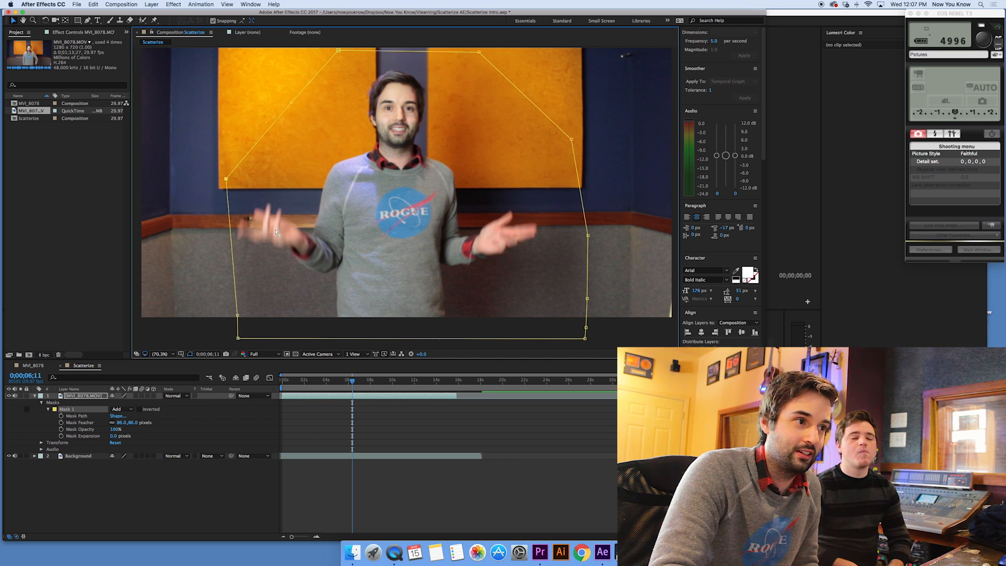
- Set Mask 1's feather to 0 pixels and deselect the layer to inspect the hard mask edge
{"action": "left_click", "coordinate": [122, 422]}
{"action": "type", "text": "0"}
{"action": "key", "text": "Return"}
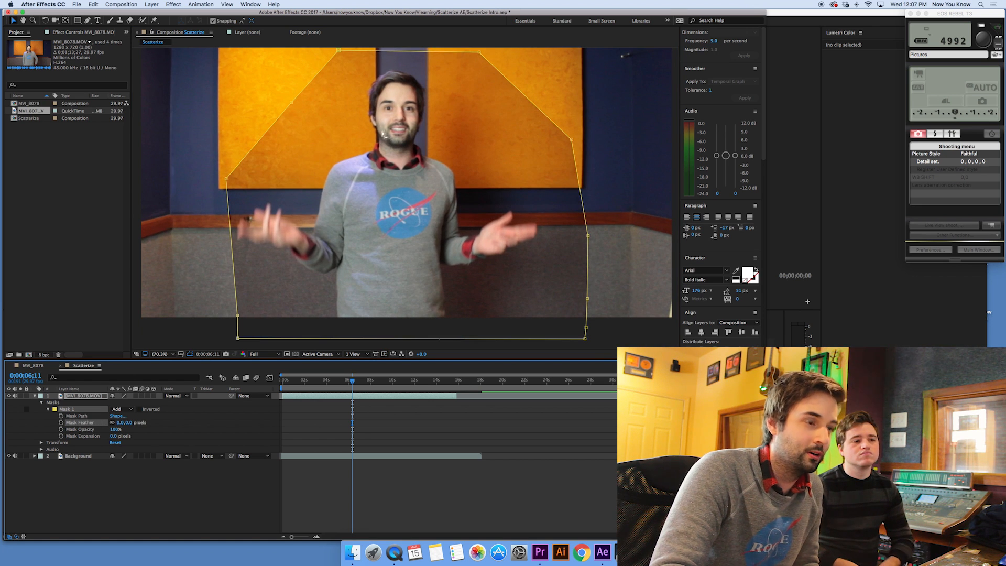
{"action": "left_click", "coordinate": [581, 501]}
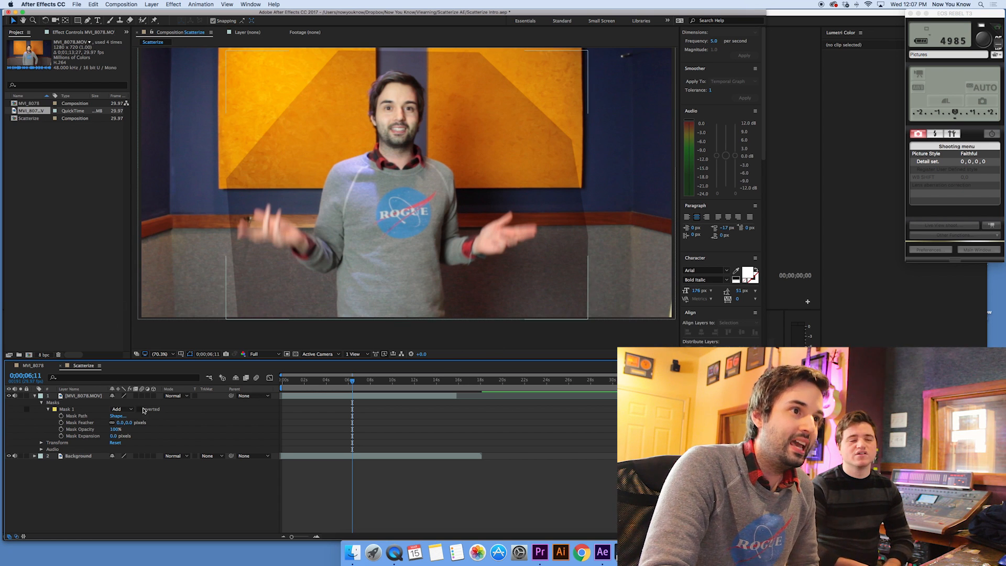
- Set Mask 1's feather to 153 pixels and deselect the layer to check the blended edge
{"action": "left_click_drag", "start_coordinate": [119, 425], "coordinate": [181, 424]}
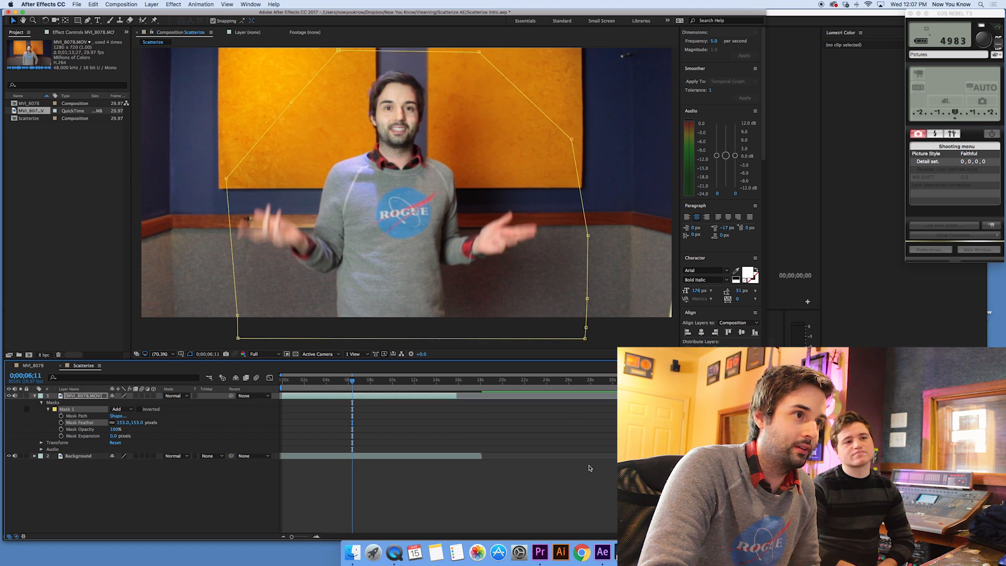
{"action": "left_click", "coordinate": [560, 467]}
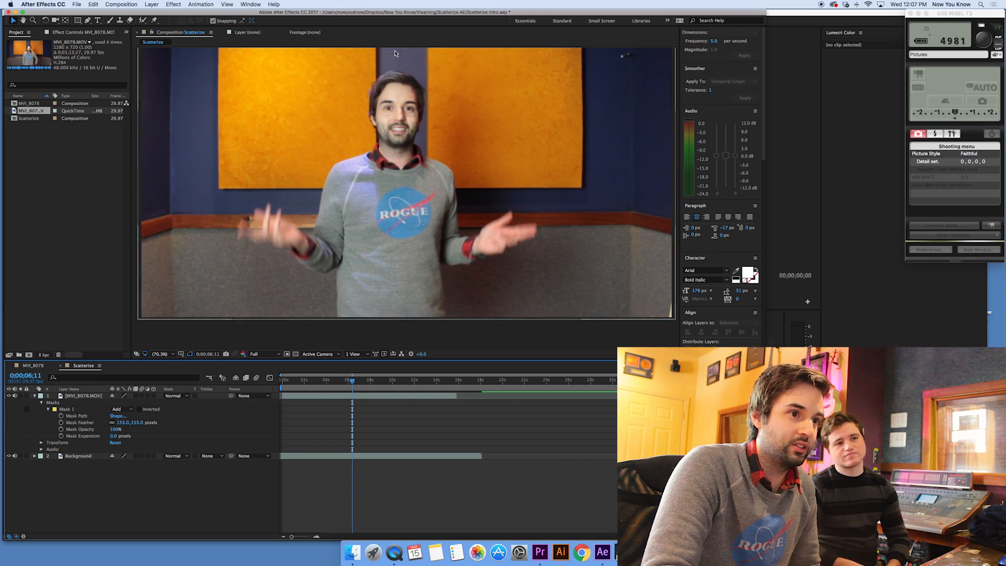
{"action": "left_click", "coordinate": [303, 129]}
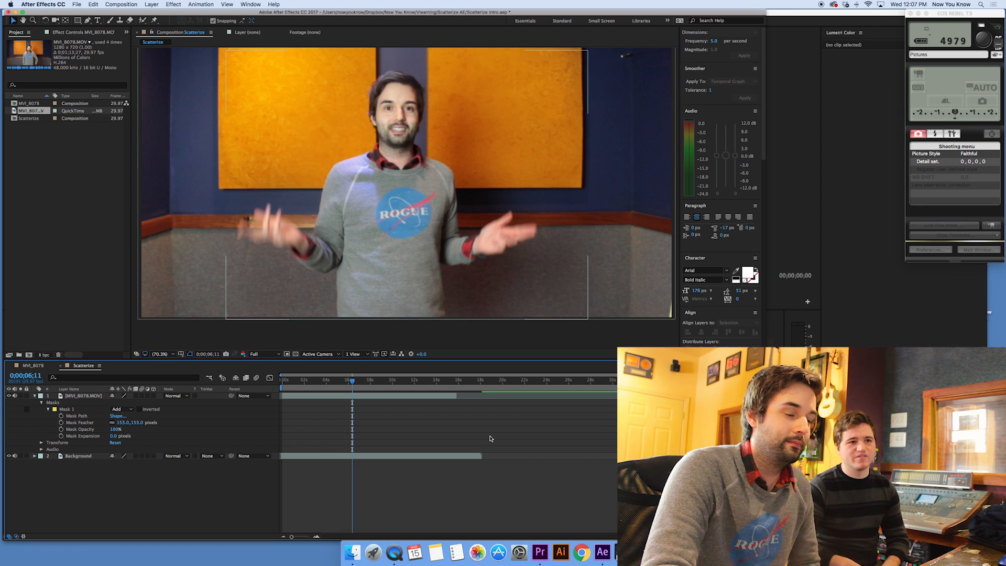
- Play the composition from 0;00;02;06 to check how the feathered mask blends with the background plate
{"action": "left_click_drag", "start_coordinate": [353, 384], "coordinate": [309, 389]}
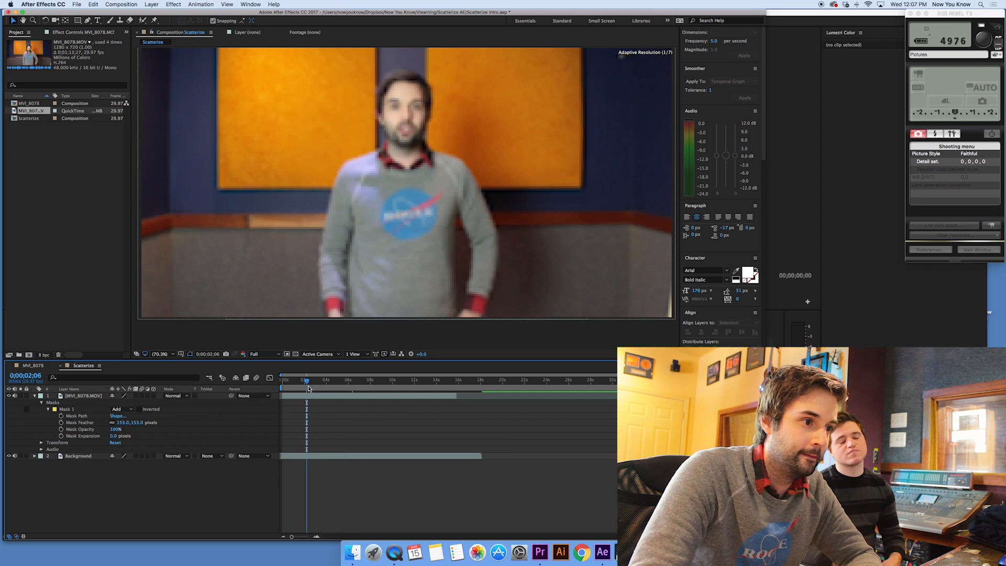
{"action": "key", "text": "space"}
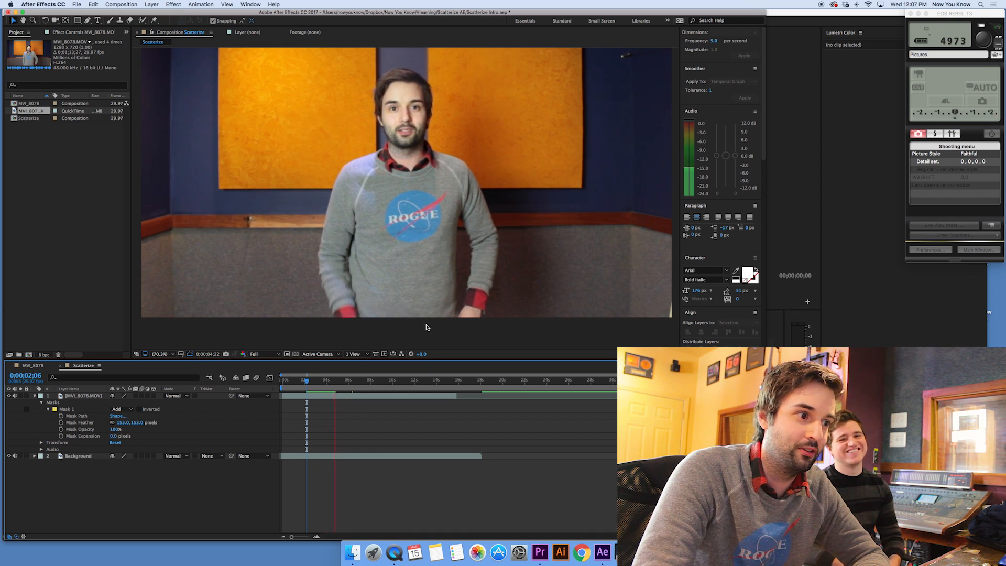
{"action": "key", "text": "space"}
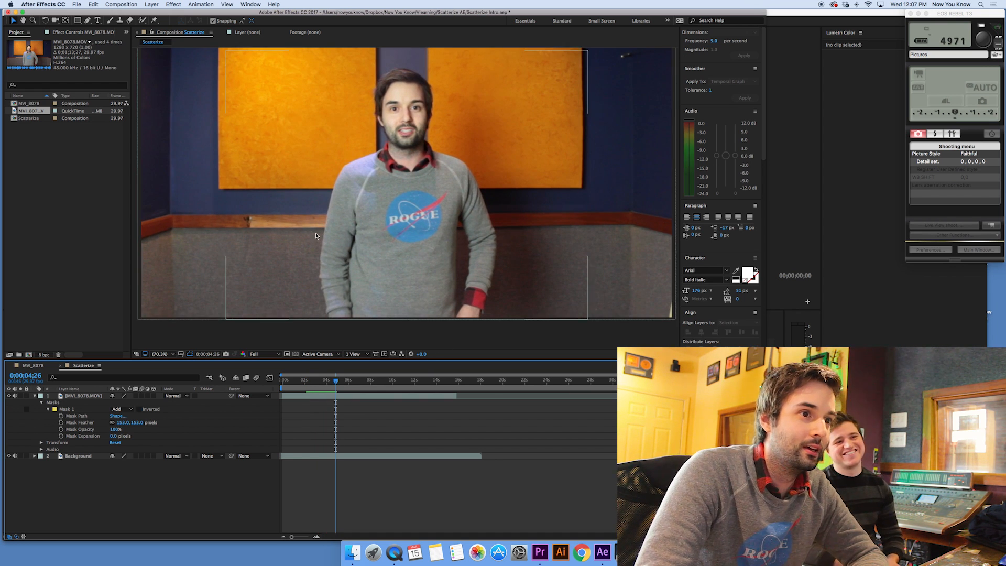
- Search the effects for "scatter" and apply CC Scatterize to the MVI_8078.MOV layer
{"action": "left_click", "coordinate": [372, 397]}
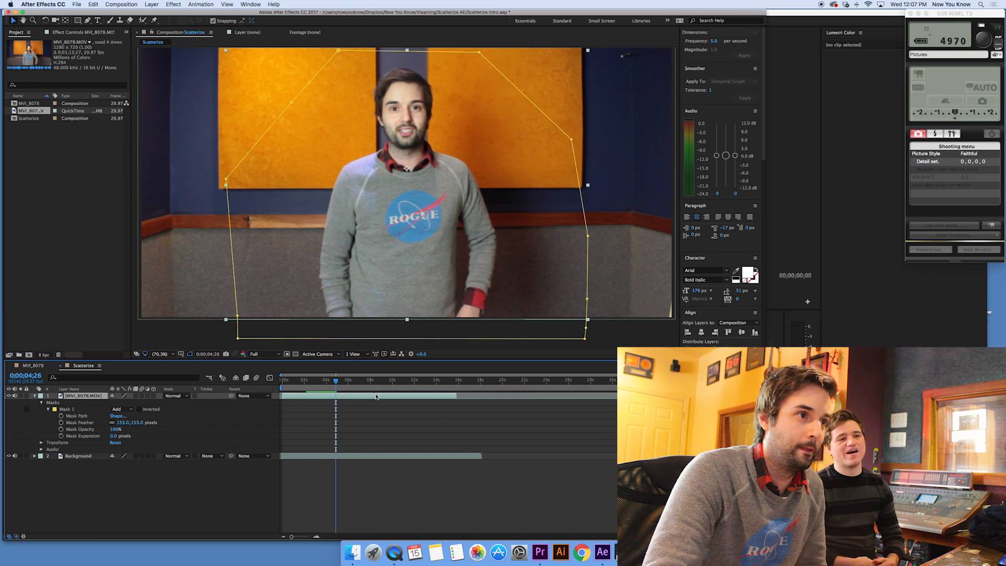
{"action": "scroll", "coordinate": [726, 77], "scroll_direction": "up", "scroll_amount": 10}
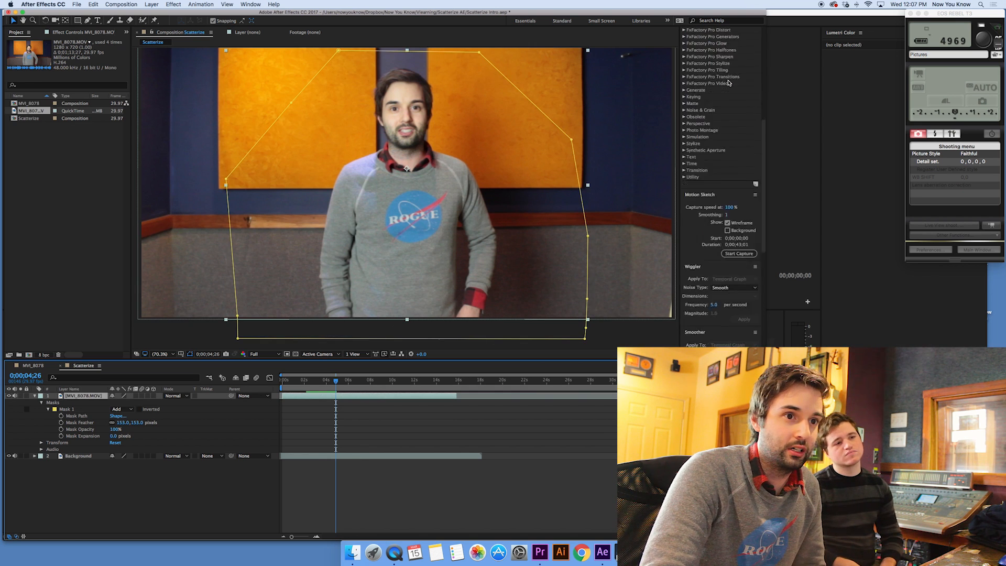
{"action": "scroll", "coordinate": [733, 91], "scroll_direction": "up", "scroll_amount": 5}
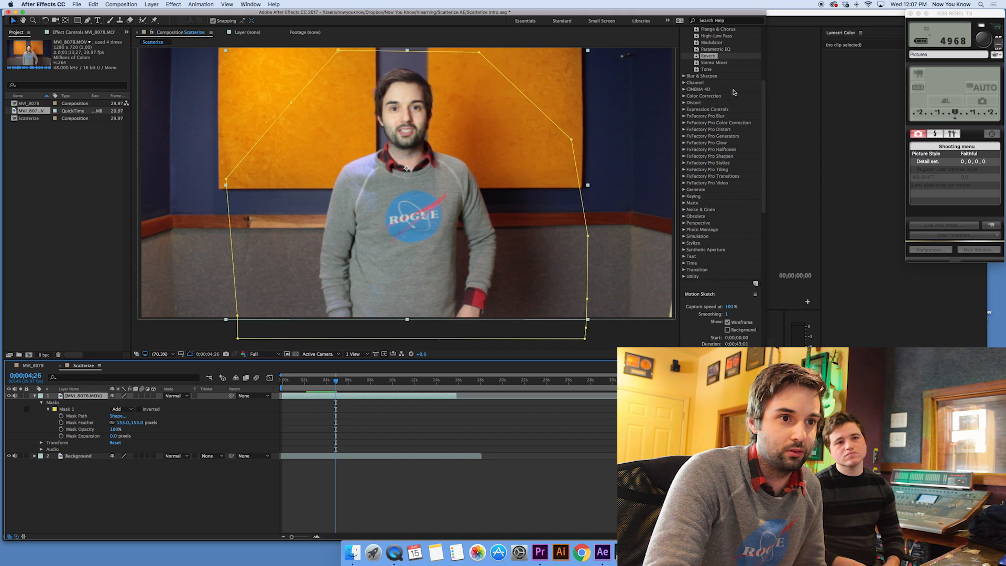
{"action": "left_click", "coordinate": [710, 108]}
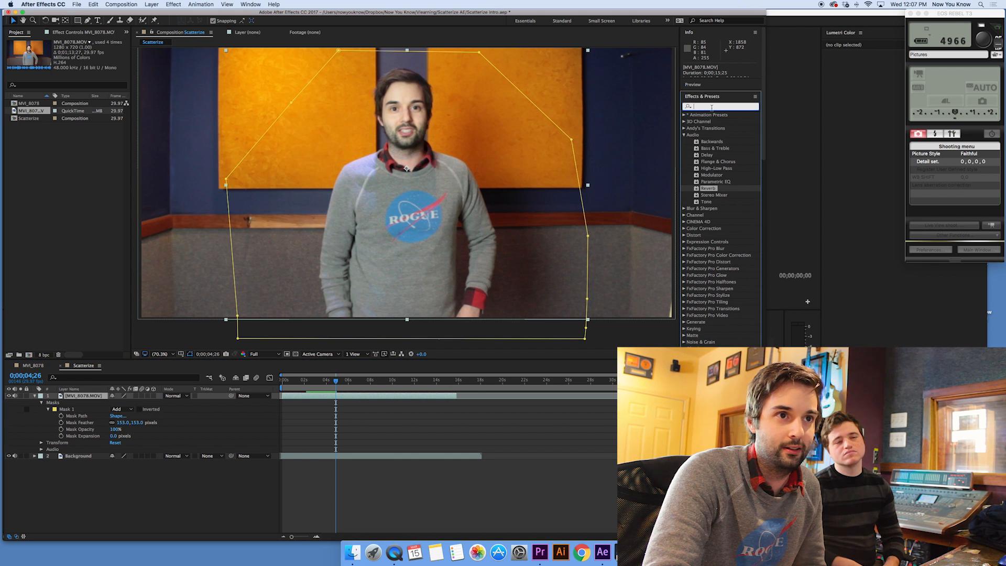
{"action": "type", "text": "scatter"}
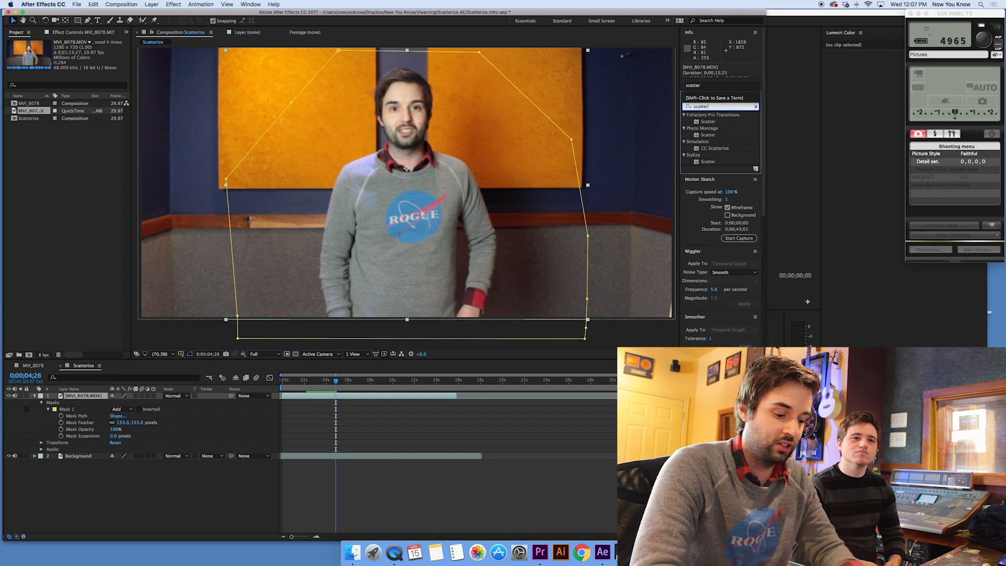
{"action": "left_click", "coordinate": [722, 150]}
{"action": "left_click_drag", "start_coordinate": [721, 152], "coordinate": [353, 399]}
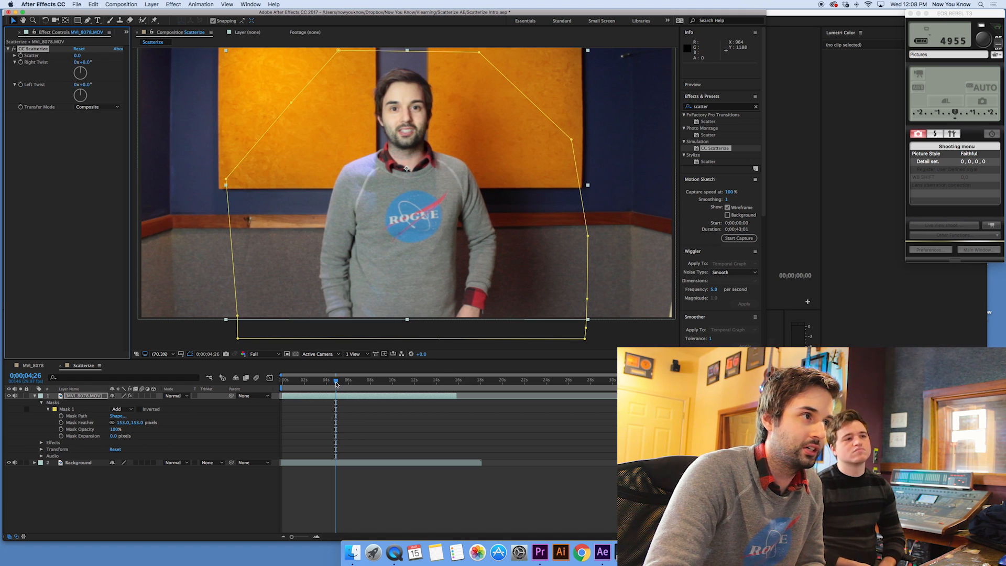
- Play the footage from 0;00;10;14 to find the effect's starting moment and set the current time to 0;00;12;24
{"action": "left_click_drag", "start_coordinate": [337, 383], "coordinate": [395, 389]}
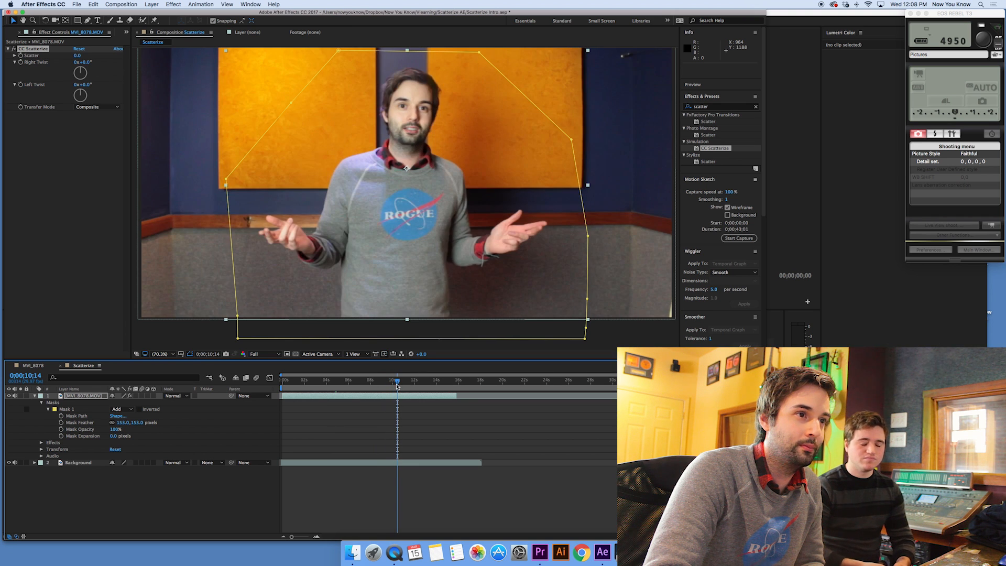
{"action": "key", "text": "space"}
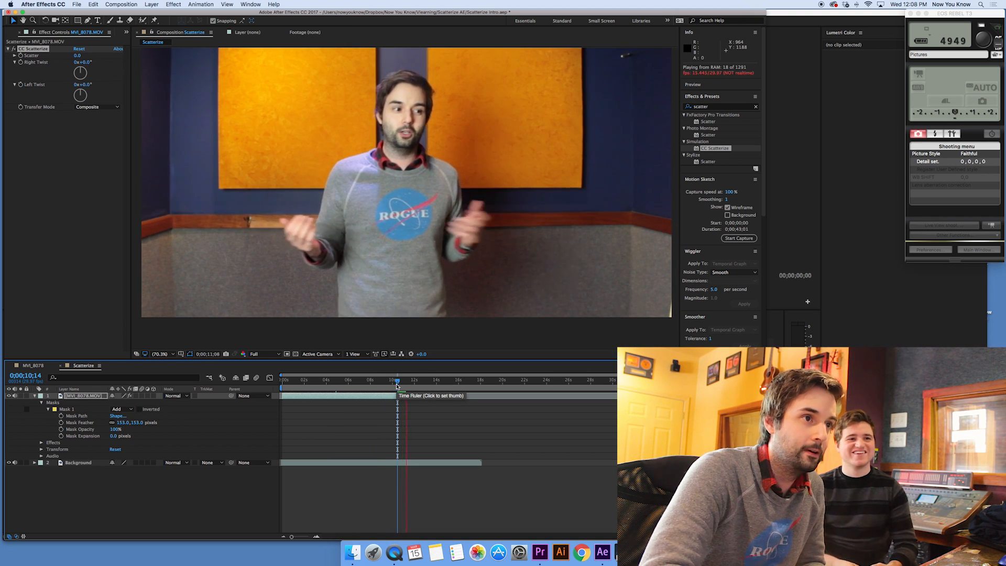
{"action": "key", "text": "space"}
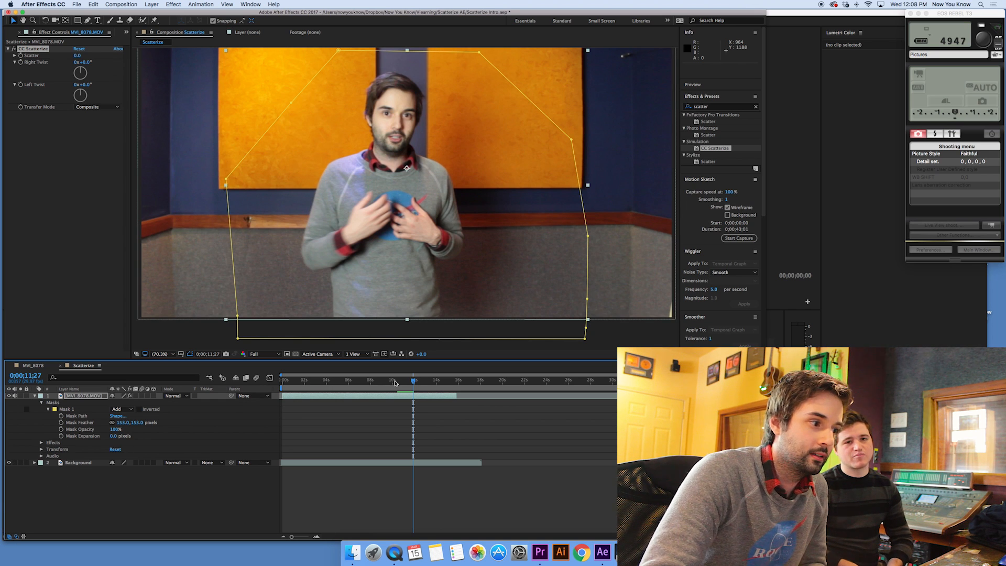
{"action": "left_click_drag", "start_coordinate": [415, 381], "coordinate": [423, 386]}
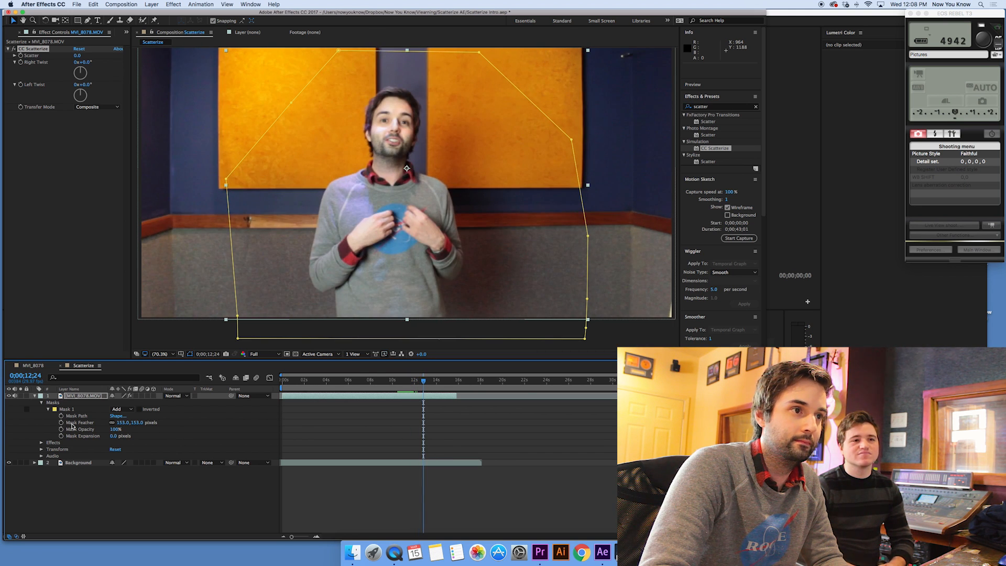
- Collapse the mask properties, expand the CC Scatterize settings, and enable keyframing for Scatter at 0;00;12;24 with value 0
{"action": "left_click", "coordinate": [48, 411]}
{"action": "left_click", "coordinate": [42, 402]}
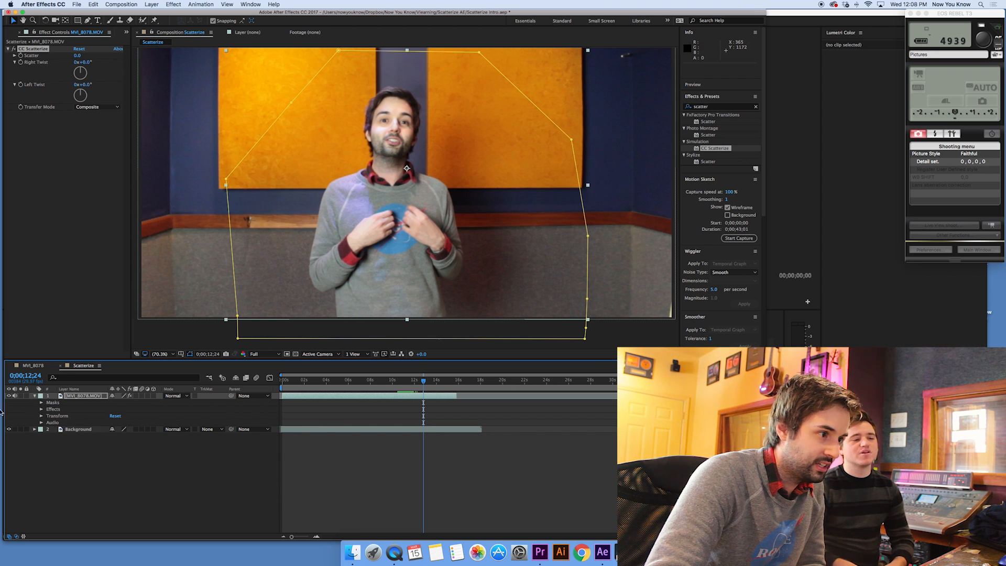
{"action": "left_click", "coordinate": [41, 409]}
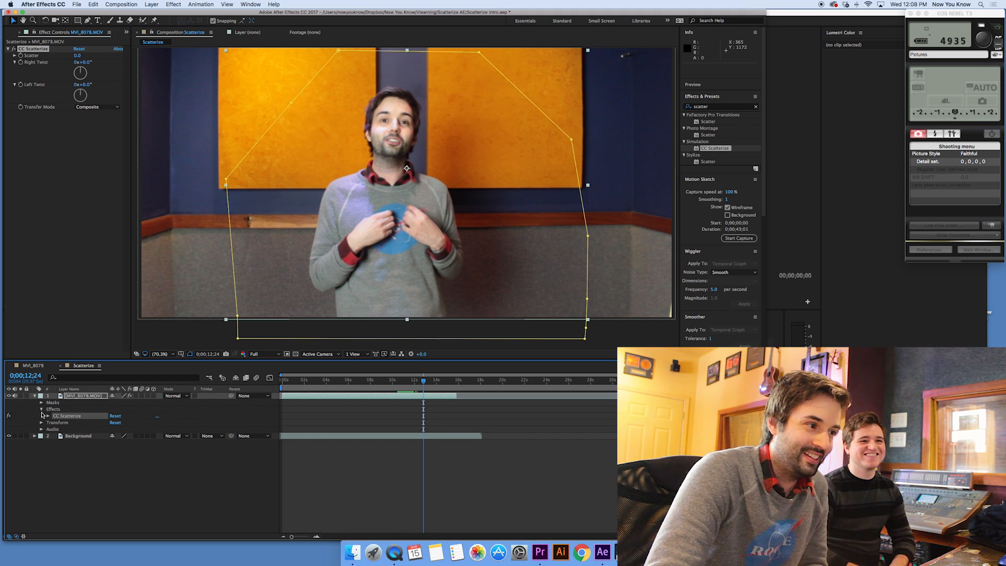
{"action": "left_click", "coordinate": [46, 417]}
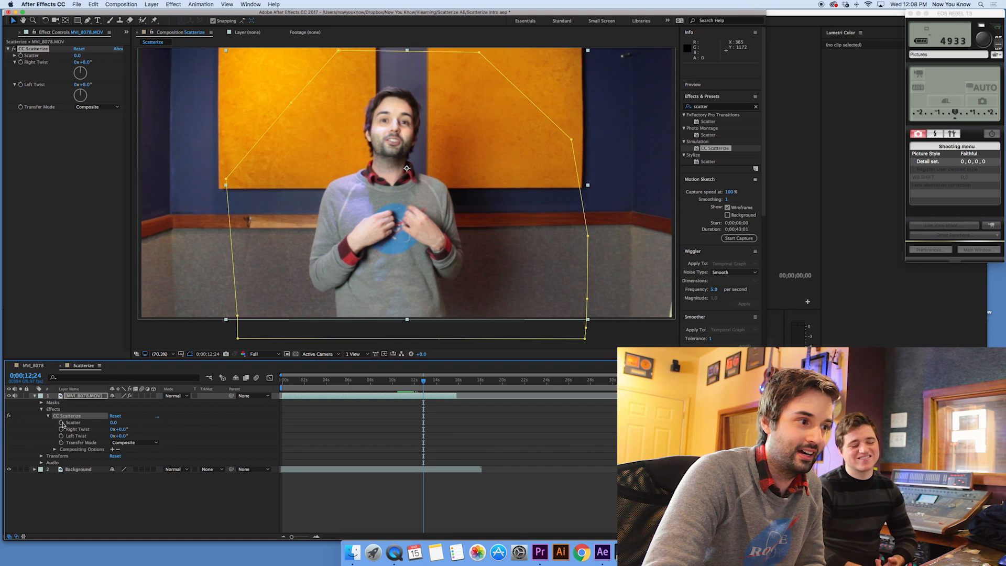
{"action": "left_click", "coordinate": [61, 422]}
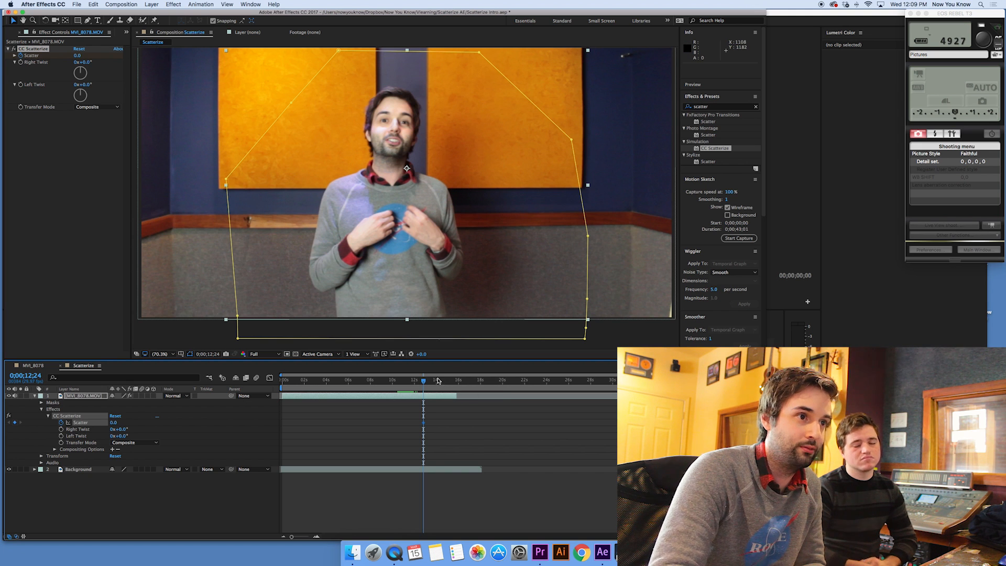
- Add a second Scatter keyframe with a value of 915 at 0;00;15;23, the end of the MVI_8078.MOV clip
{"action": "left_click_drag", "start_coordinate": [423, 383], "coordinate": [457, 383]}
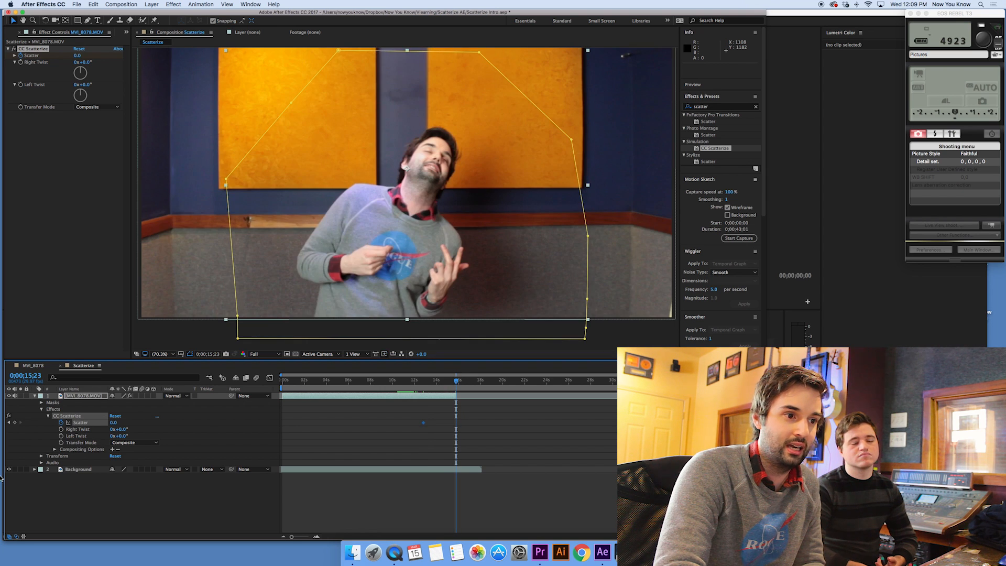
{"action": "left_click_drag", "start_coordinate": [114, 422], "coordinate": [447, 400]}
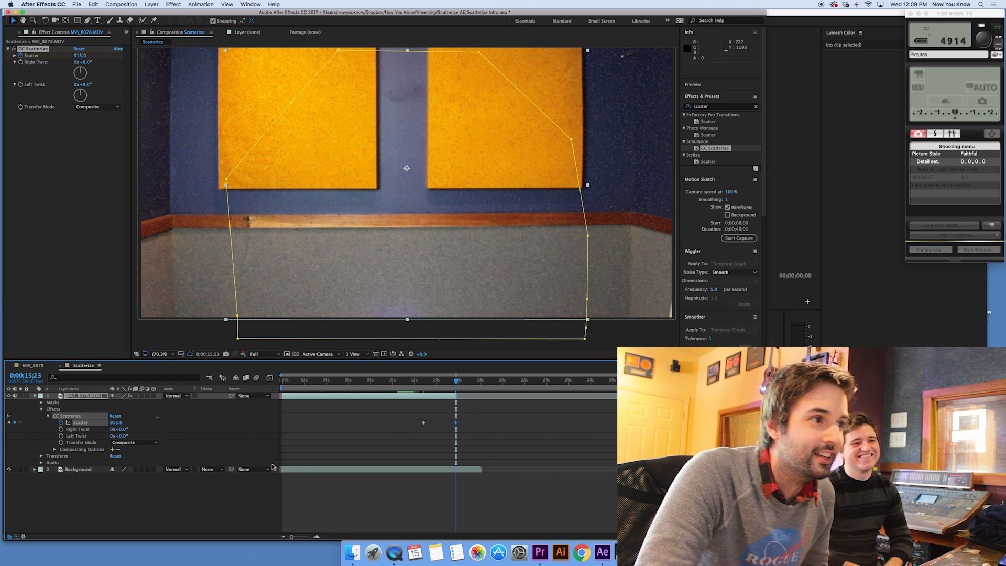
- Play back the scatter animation from about 0;00;12;23 with the layer deselected to review how the man dissolves
{"action": "left_click", "coordinate": [423, 387]}
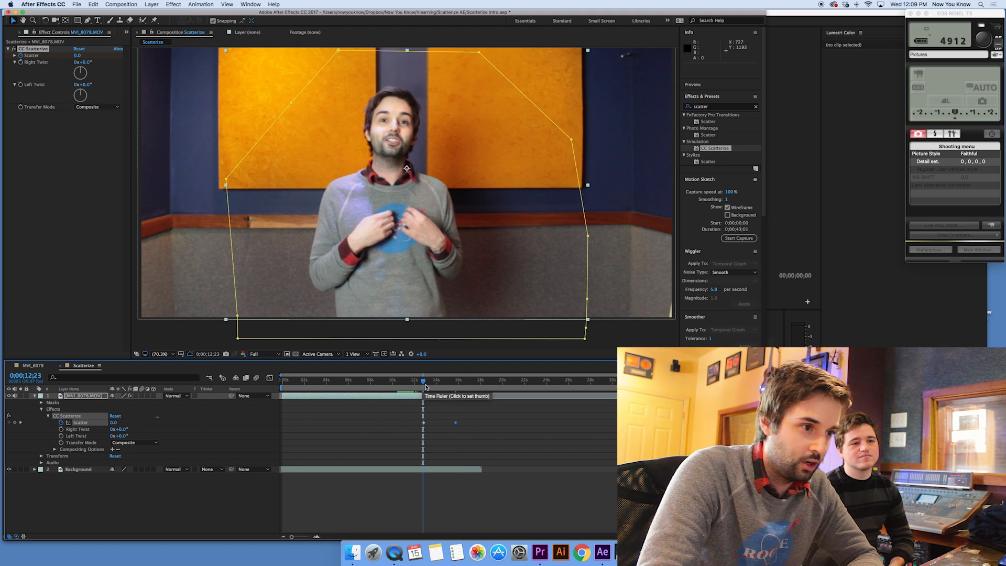
{"action": "key", "text": "space"}
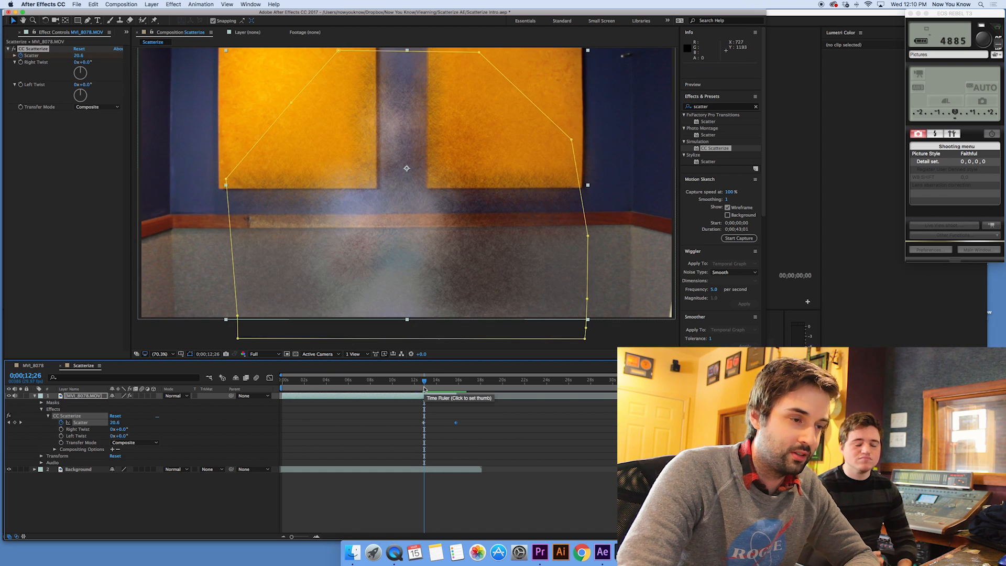
{"action": "left_click", "coordinate": [545, 449]}
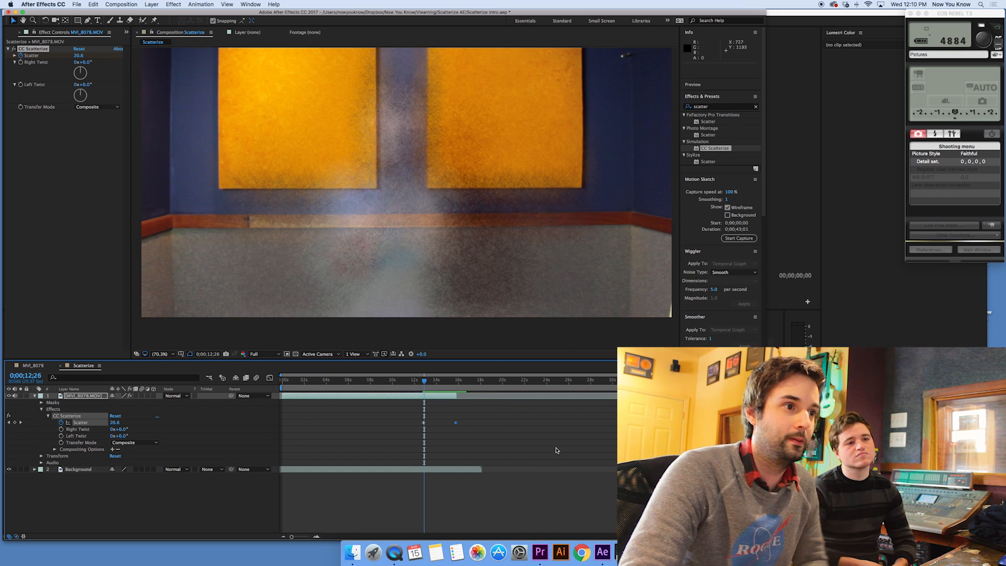
{"action": "key", "text": "space"}
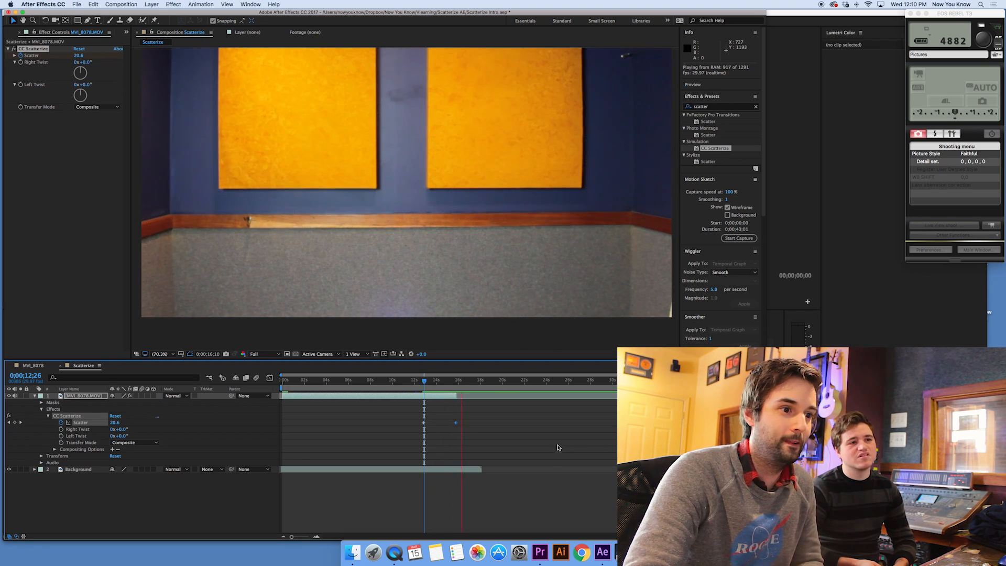
- Replay the scatter animation from 0;00;12;16 to review how the man dissolves
{"action": "key", "text": "space"}
{"action": "left_click", "coordinate": [425, 391]}
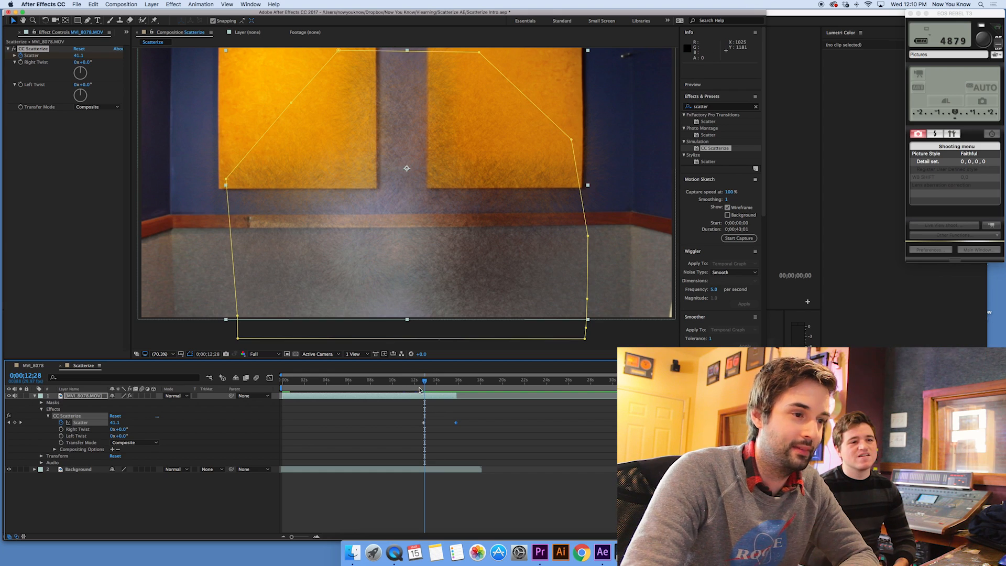
{"action": "left_click", "coordinate": [422, 386]}
{"action": "key", "text": "space"}
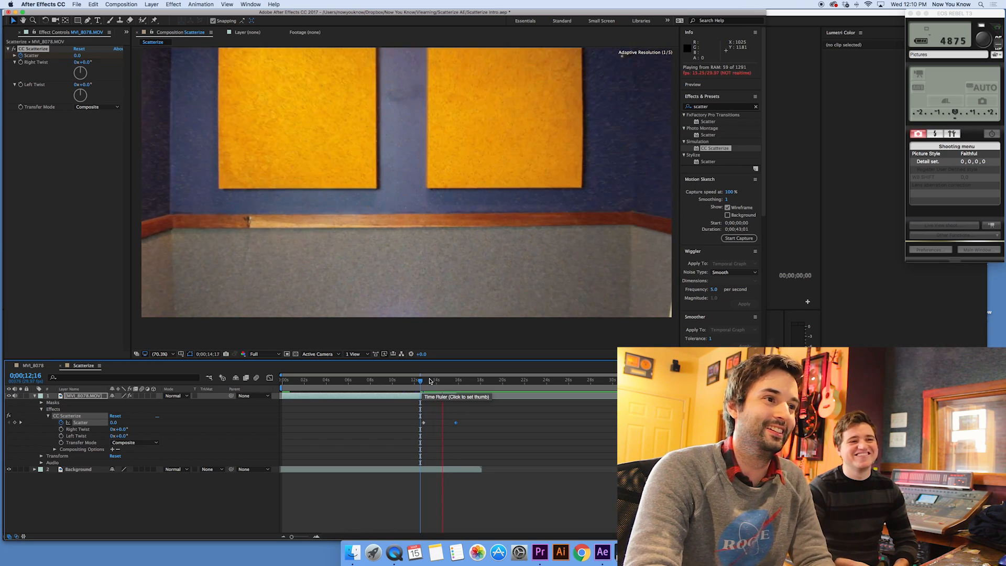
{"action": "key", "text": "space"}
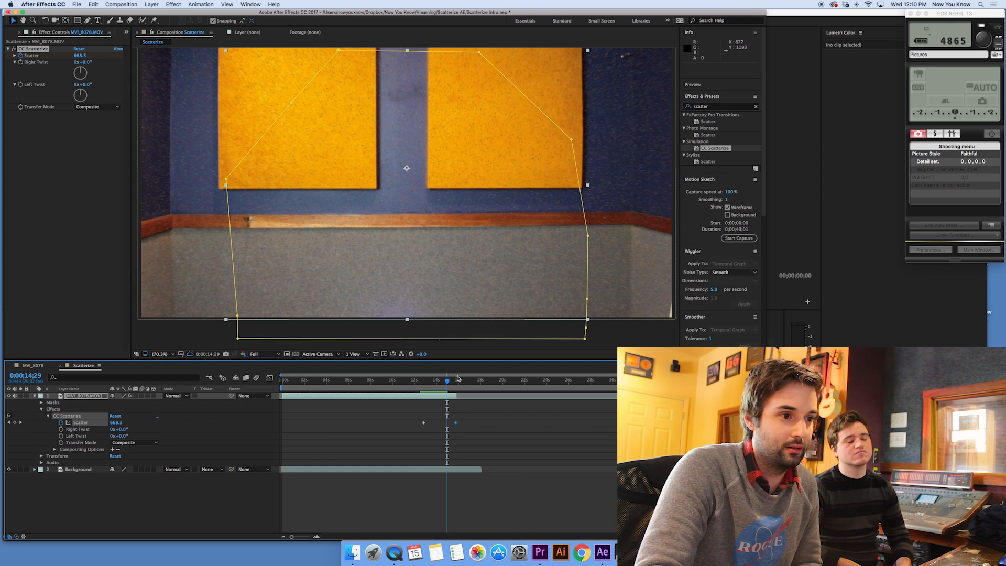
- Keyframe the CC Scatterize Left Twist from 0x+0.0° at 0;00;13;16 to -3x-198.0° at 0;00;14;12
{"action": "mouse_move", "coordinate": [448, 383]}
{"action": "left_mouse_down"}
{"action": "mouse_move", "coordinate": [423, 385]}
{"action": "mouse_move", "coordinate": [454, 386]}
{"action": "mouse_move", "coordinate": [432, 386]}
{"action": "left_mouse_up"}
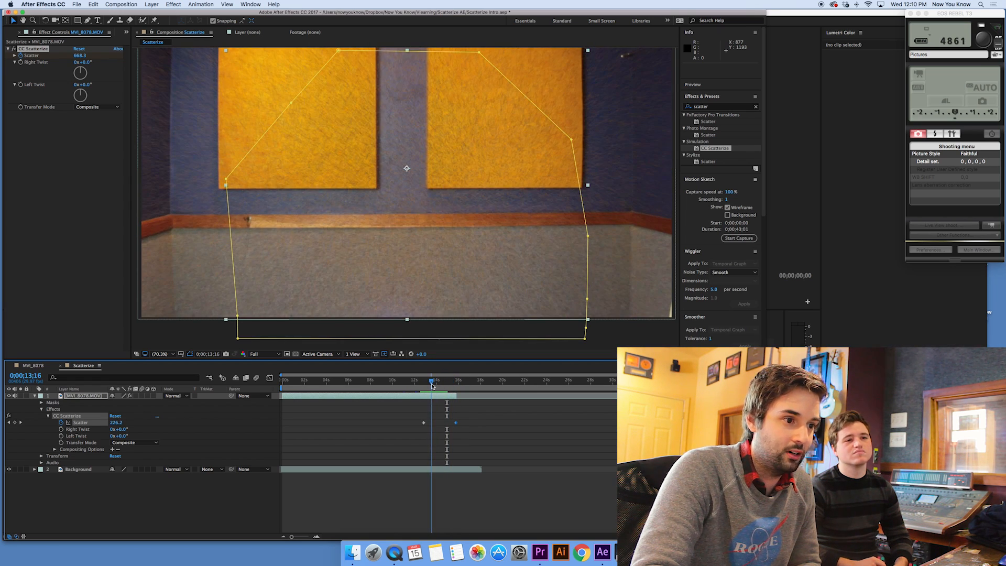
{"action": "left_click", "coordinate": [20, 85]}
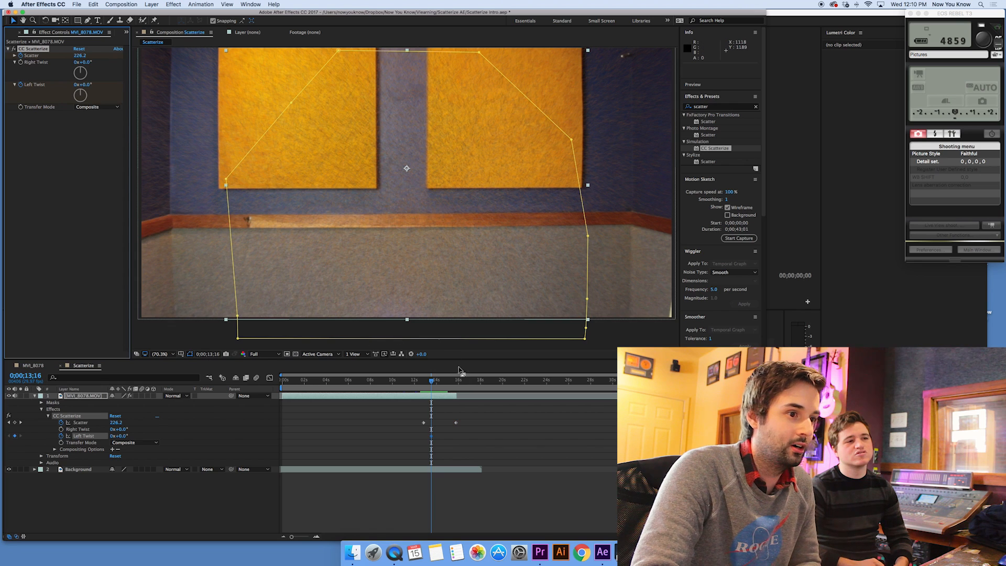
{"action": "left_click_drag", "start_coordinate": [431, 385], "coordinate": [441, 388]}
{"action": "left_click_drag", "start_coordinate": [80, 97], "coordinate": [117, 132]}
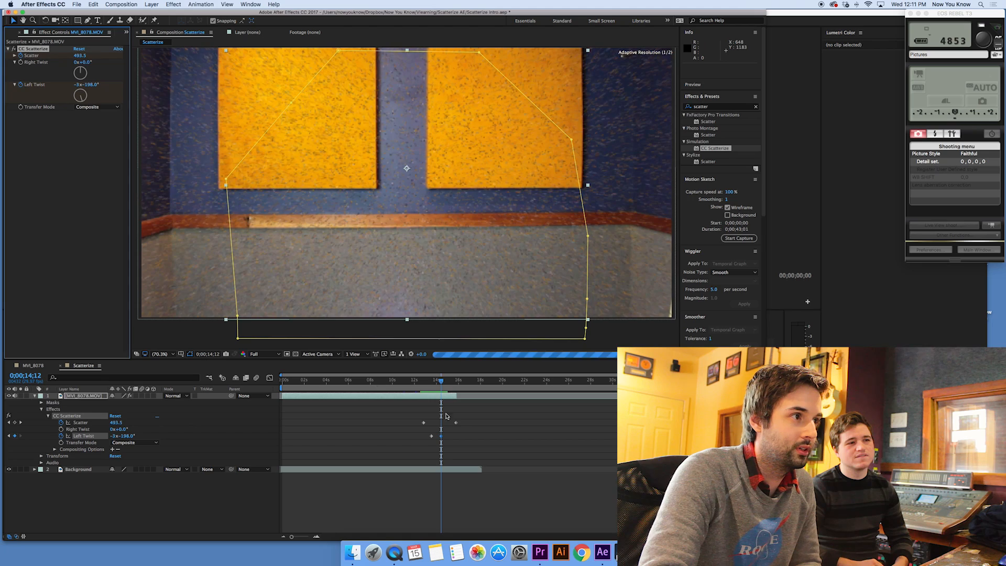
- Play back the dissolve from 0;00;12;20 to check the added Left Twist motion
{"action": "left_click", "coordinate": [423, 387]}
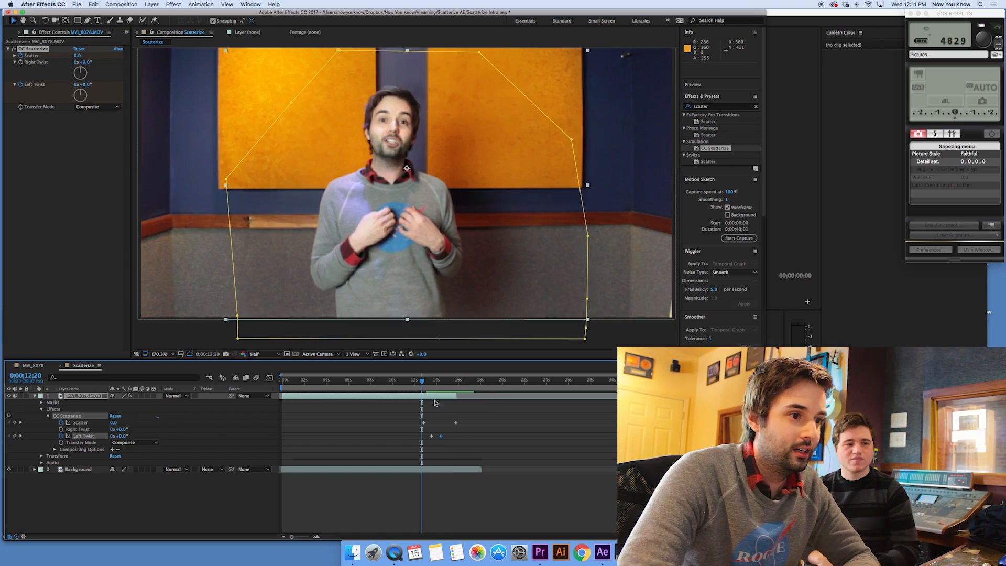
{"action": "key", "text": "space"}
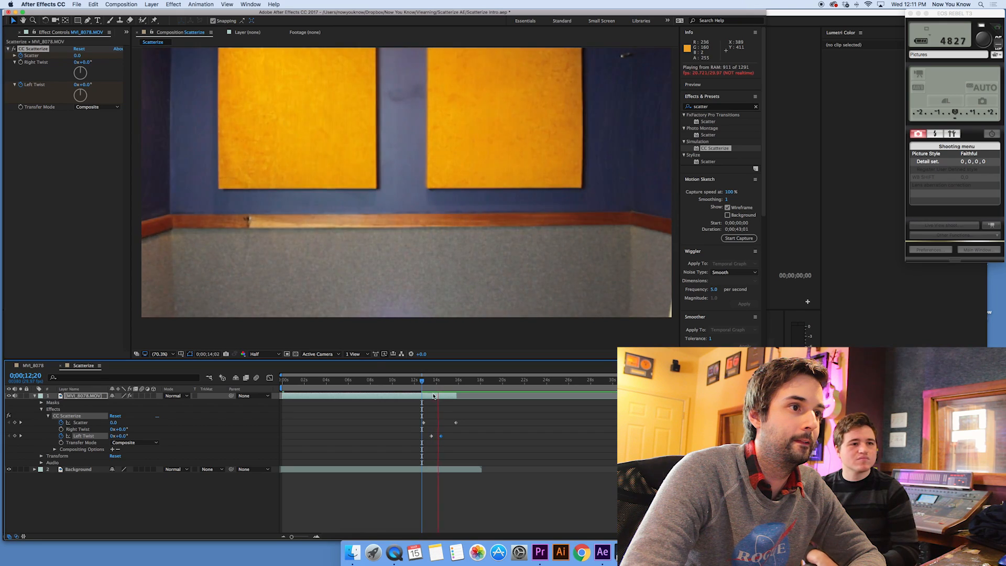
{"action": "key", "text": "space"}
- Move the second Left Twist keyframe to 0;00;15;17 and preview the slower twist from 0;00;12;24 with the layer deselected
{"action": "left_click_drag", "start_coordinate": [443, 442], "coordinate": [456, 441]}
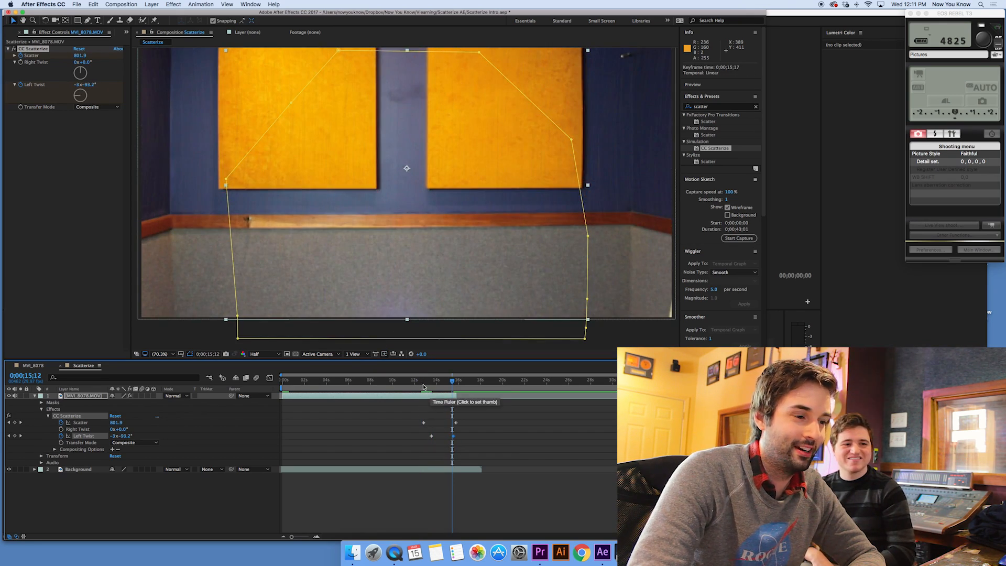
{"action": "left_click", "coordinate": [423, 387]}
{"action": "left_click", "coordinate": [434, 439]}
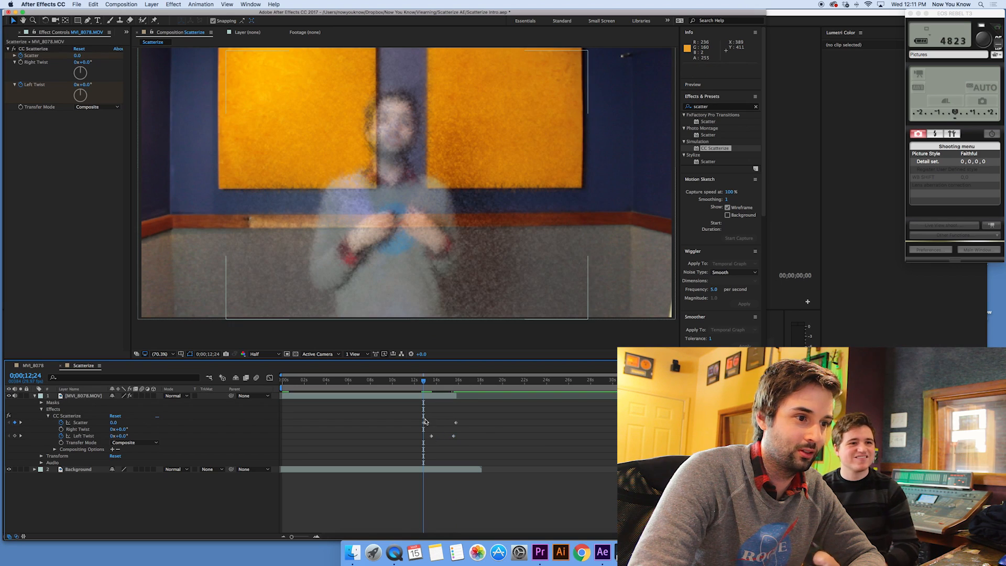
{"action": "key", "text": "space"}
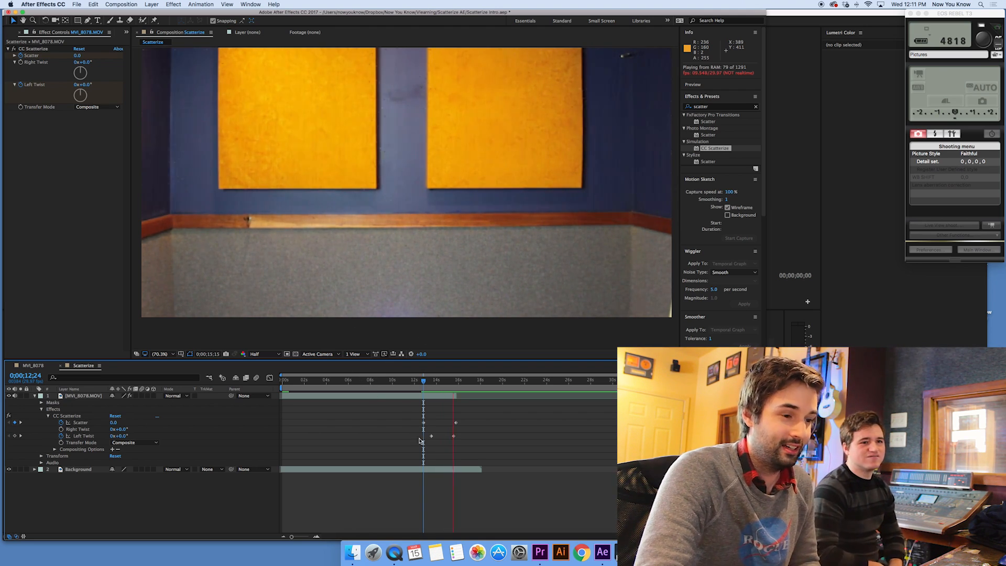
{"action": "key", "text": "space"}
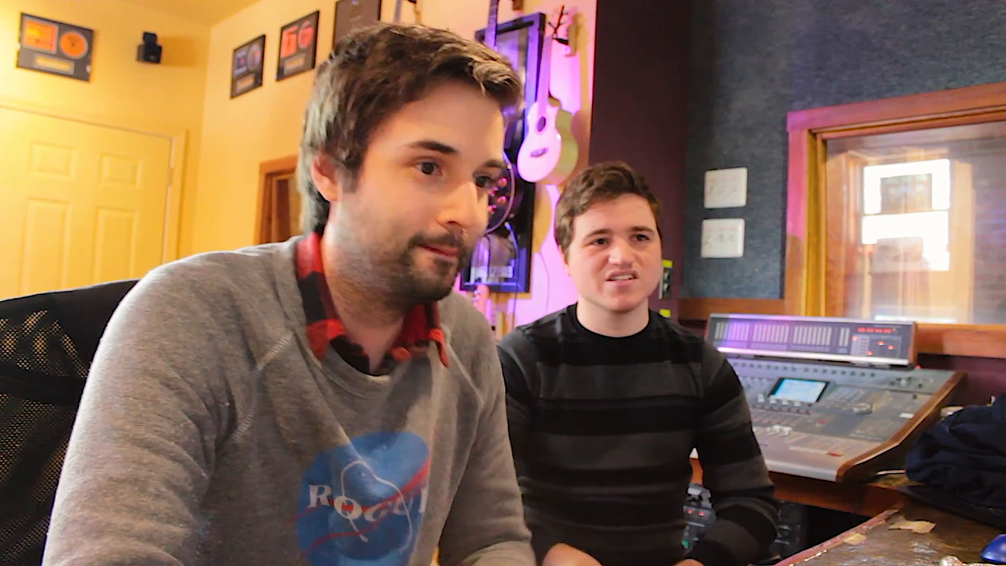